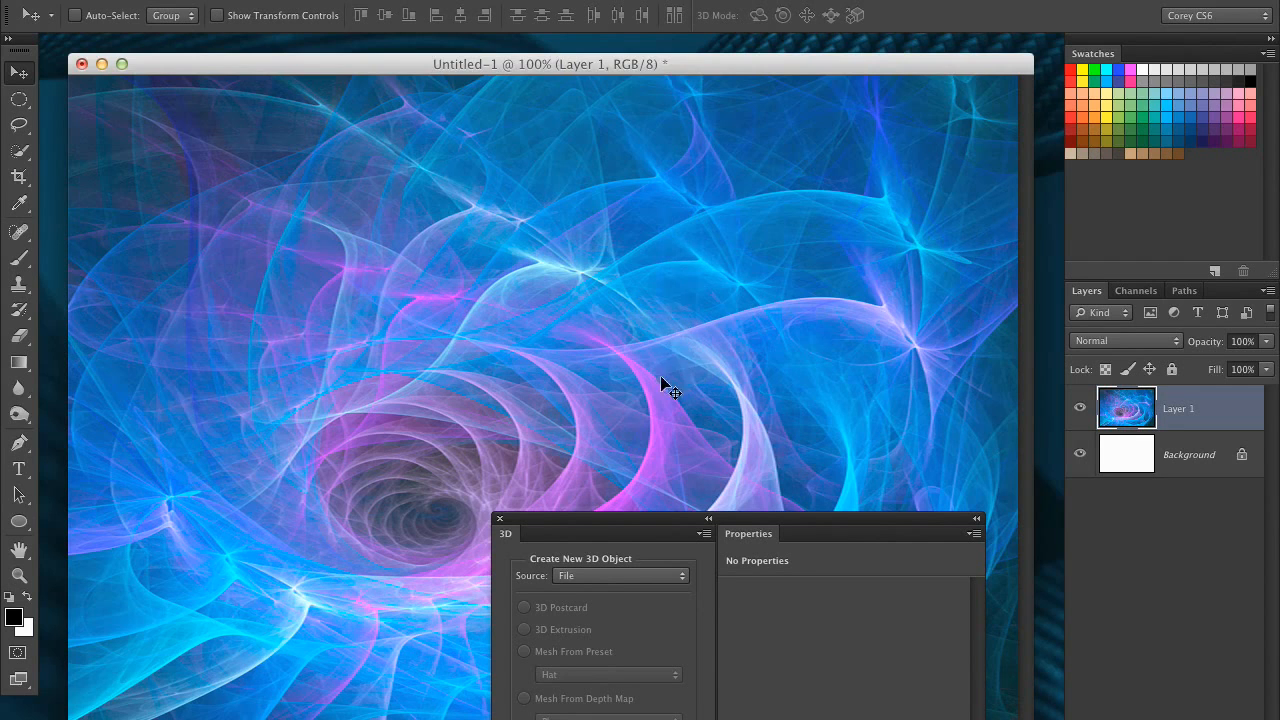
{"action": "left_click_drag", "start_coordinate": [661, 378], "coordinate": [740, 290]}
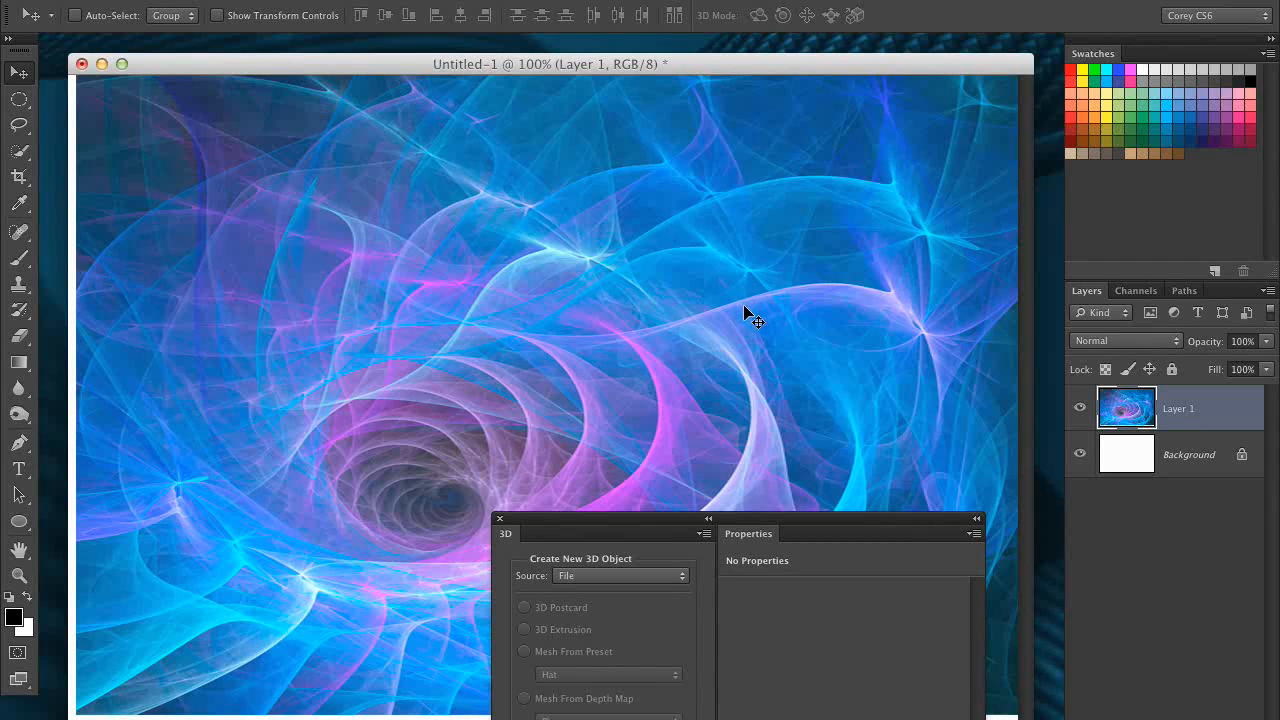
{"action": "key", "text": "shift+alt+z"}
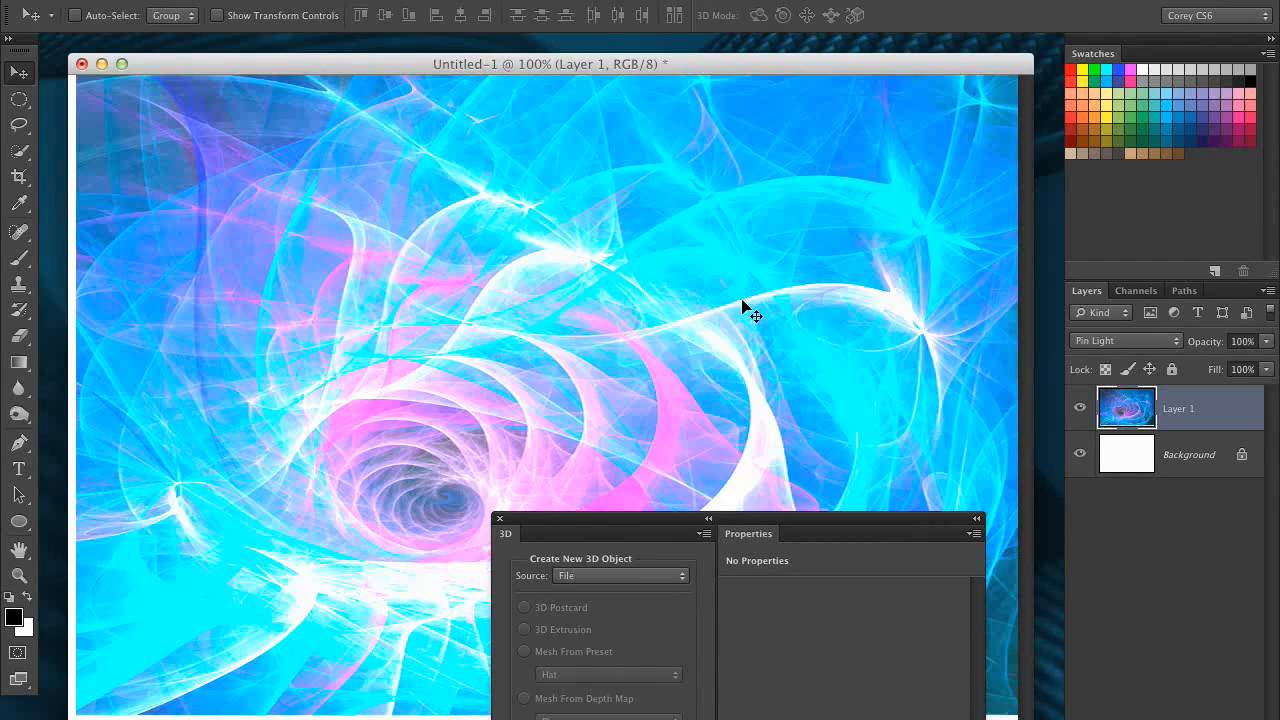
{"action": "key", "text": "super+alt+z"}
{"action": "key", "text": "super+alt+z"}
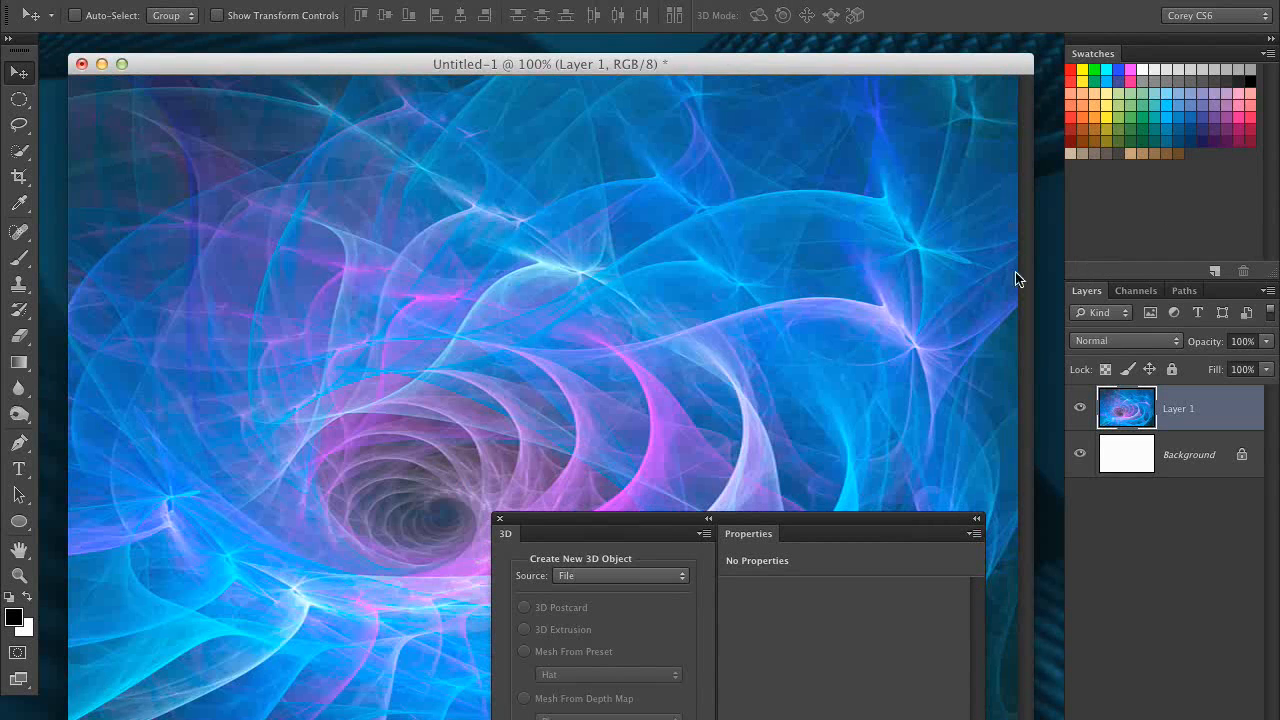
- Turn Layer 1 into a 3D object using the Cube Wrap mesh preset
{"action": "left_click_drag", "start_coordinate": [657, 66], "coordinate": [647, 65]}
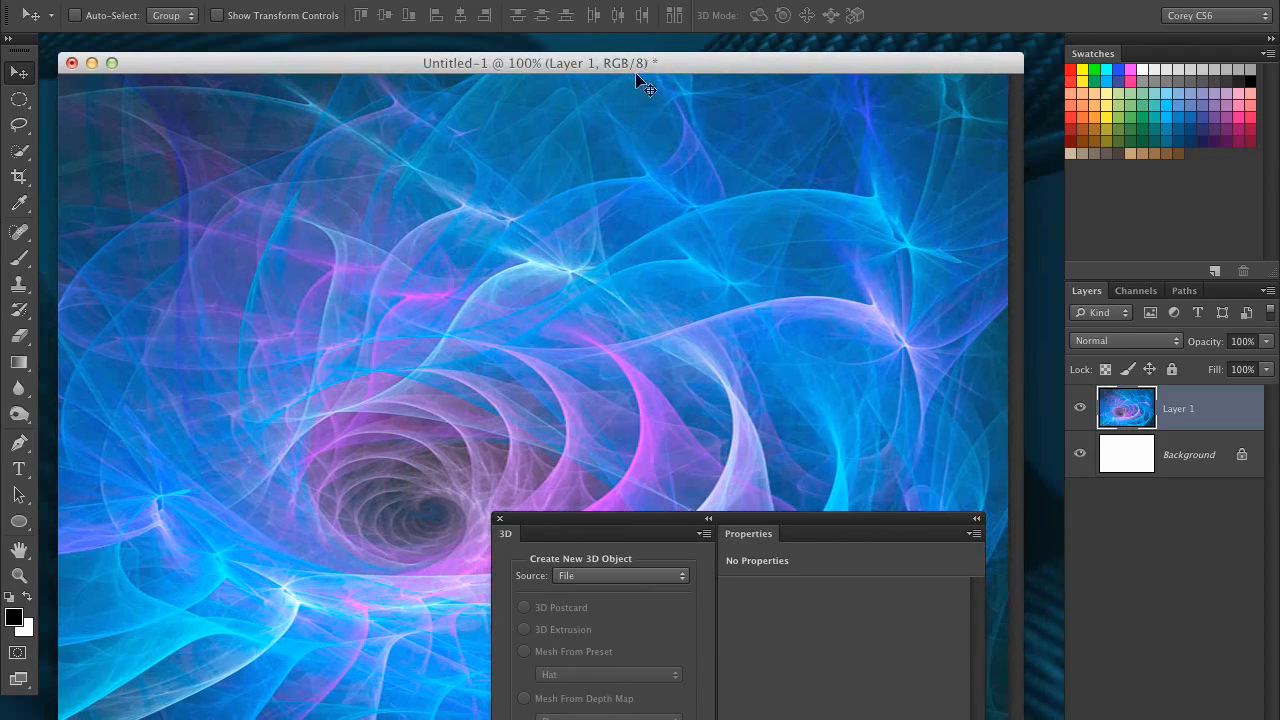
{"action": "left_click", "coordinate": [560, 0]}
{"action": "mouse_move", "coordinate": [519, 0]}
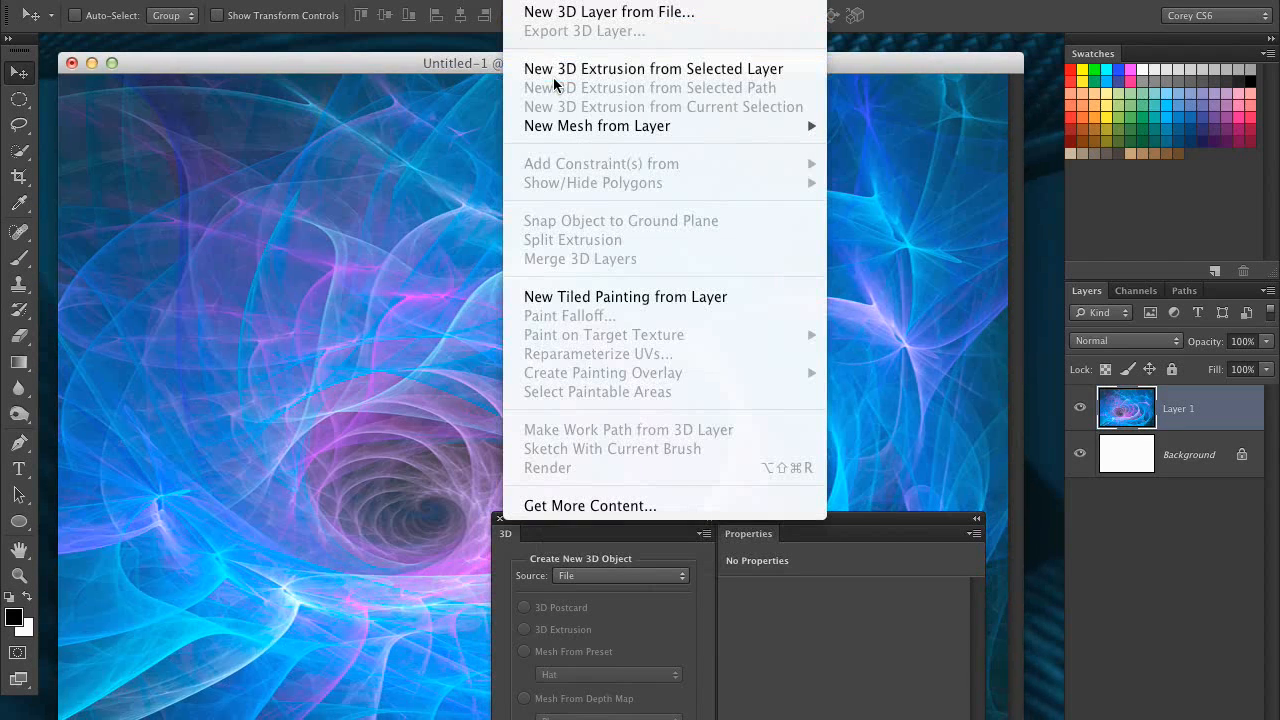
{"action": "mouse_move", "coordinate": [578, 131]}
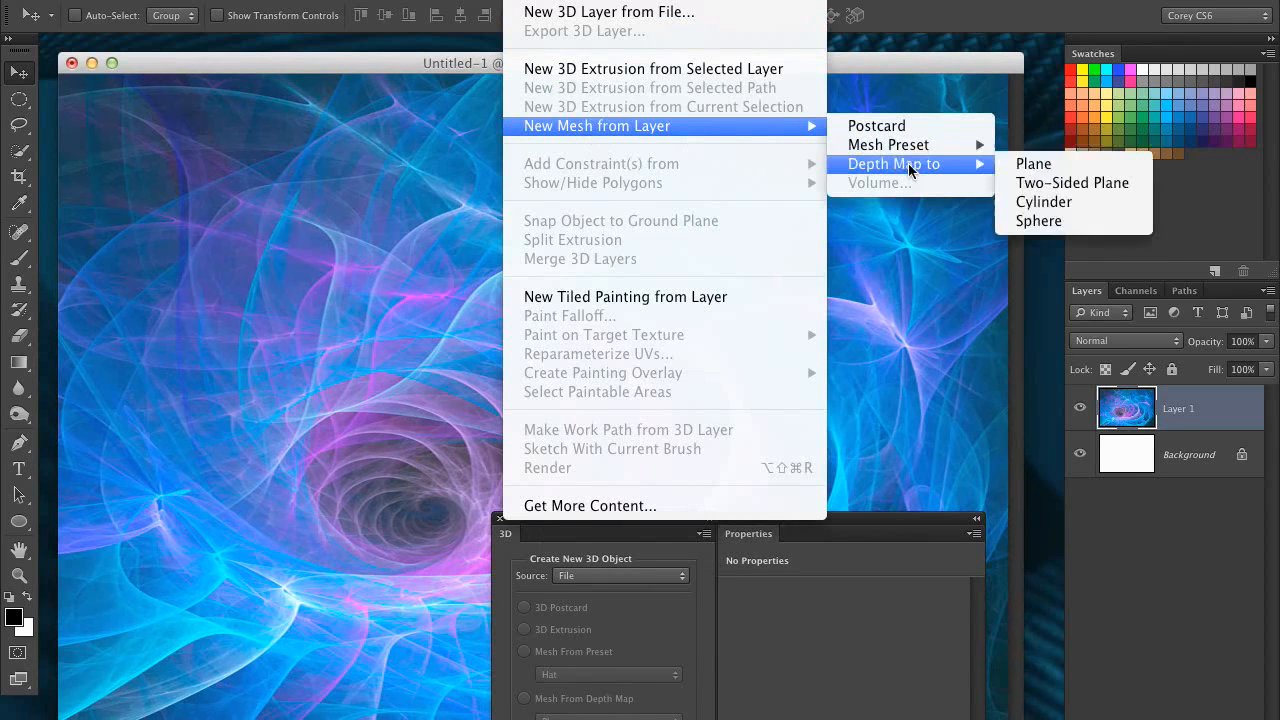
{"action": "mouse_move", "coordinate": [916, 153]}
{"action": "left_click", "coordinate": [1052, 163]}
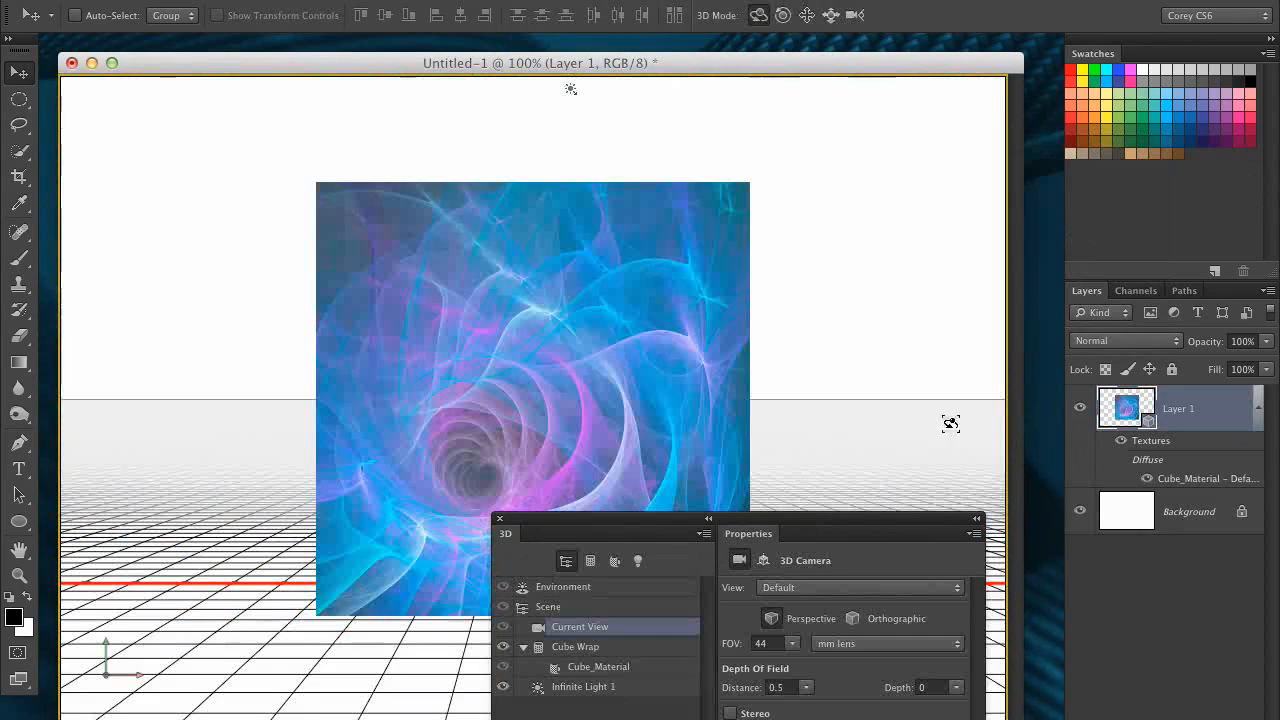
{"action": "left_click_drag", "start_coordinate": [752, 525], "coordinate": [1115, 604]}
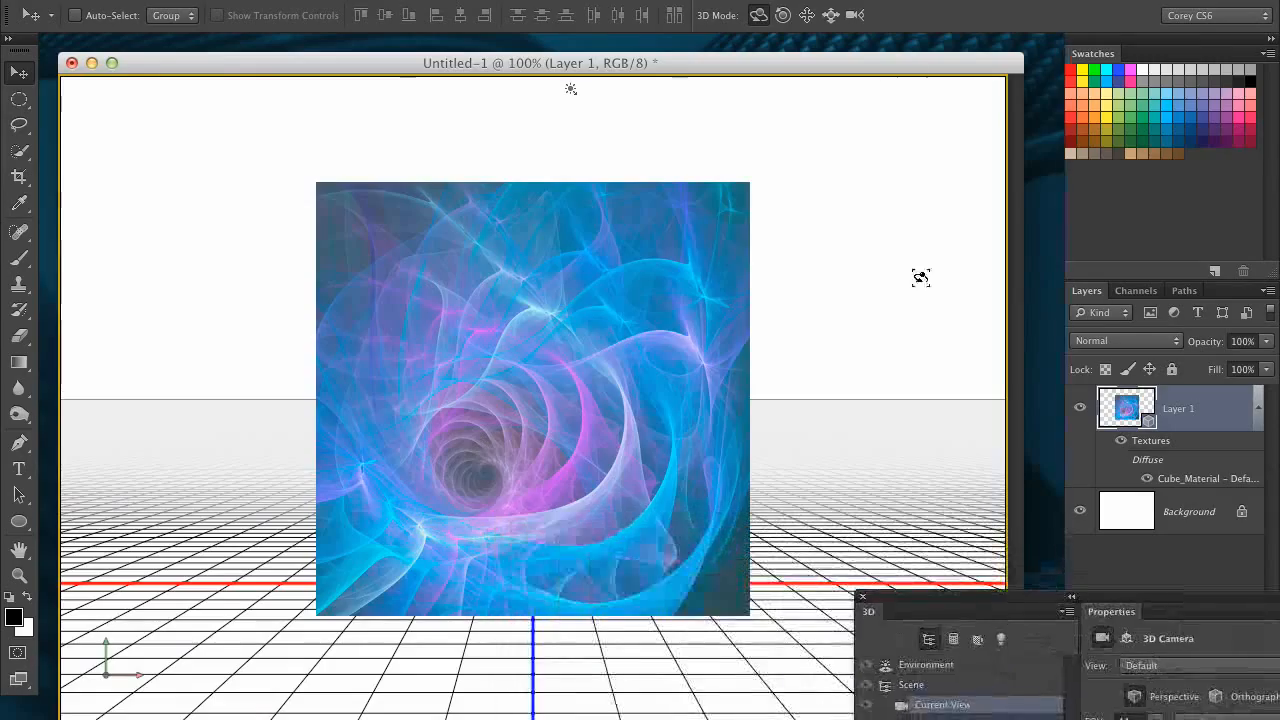
- Orbit the 3D camera around the cube, including underneath, and settle on a three-quarter angle showing its front and right faces
{"action": "left_click_drag", "start_coordinate": [922, 277], "coordinate": [845, 258]}
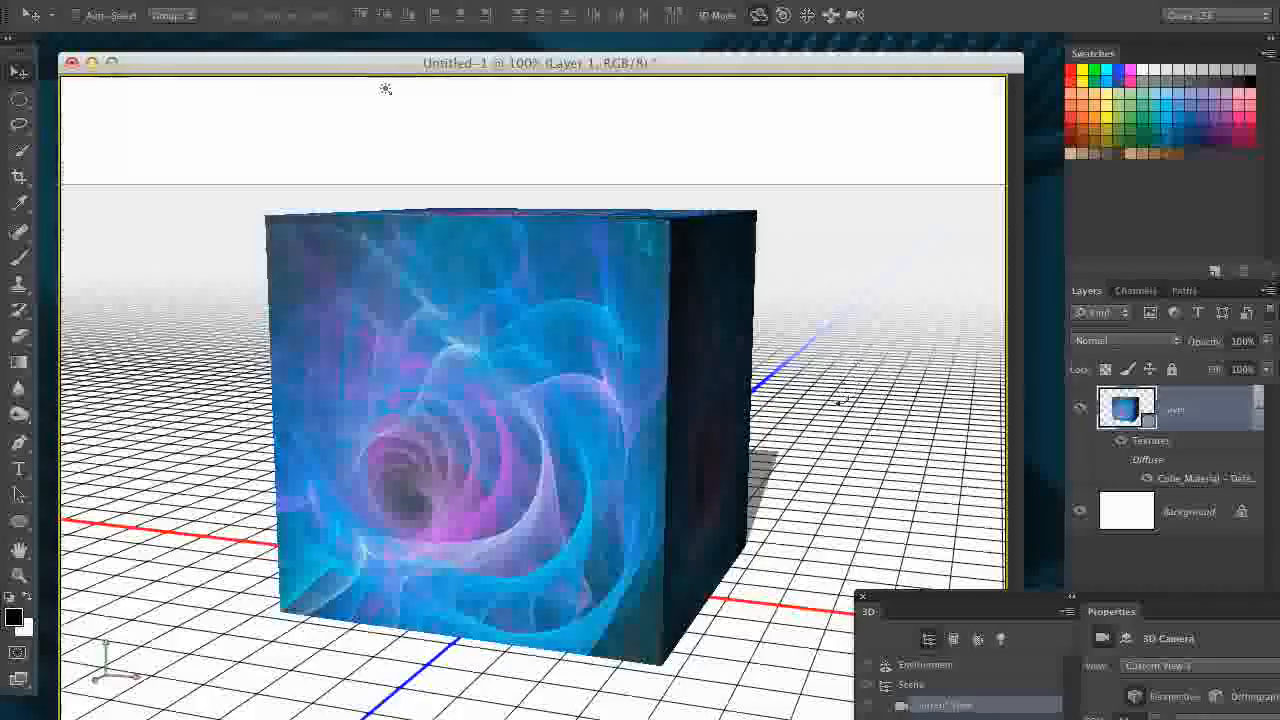
{"action": "left_click_drag", "start_coordinate": [850, 378], "coordinate": [72, 323]}
{"action": "left_click_drag", "start_coordinate": [790, 437], "coordinate": [845, 402]}
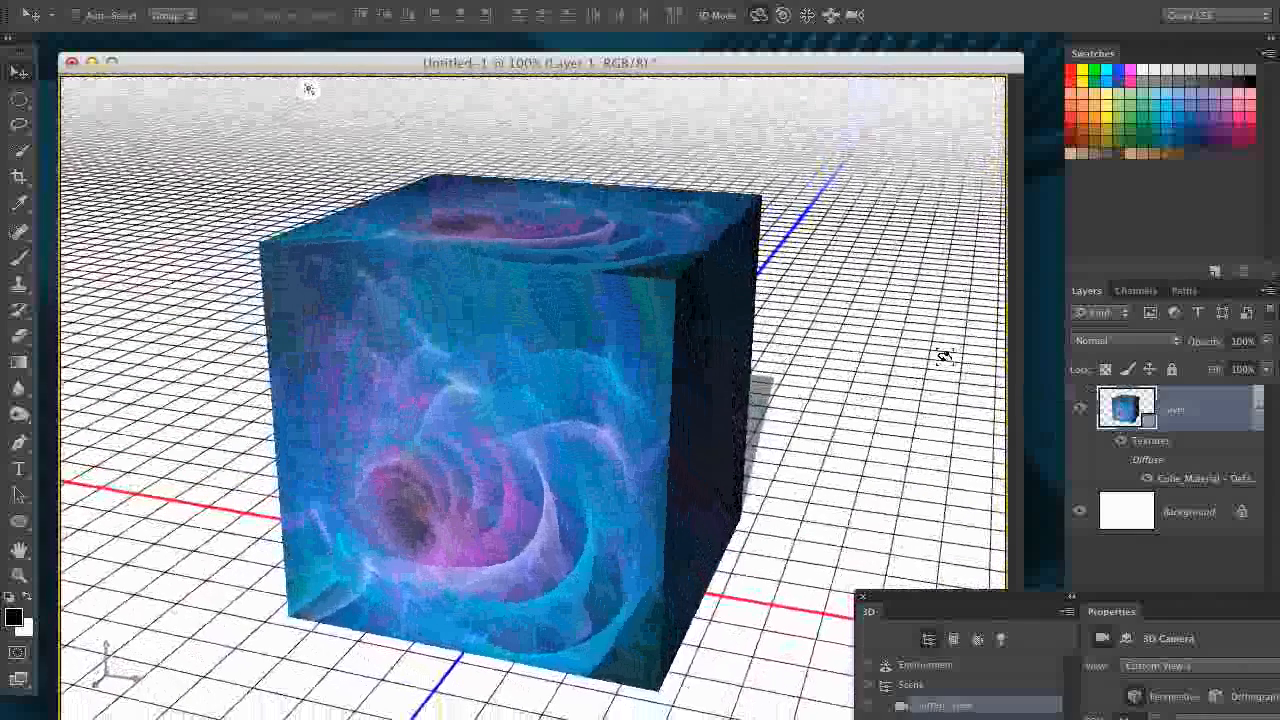
{"action": "key", "text": "Tab"}
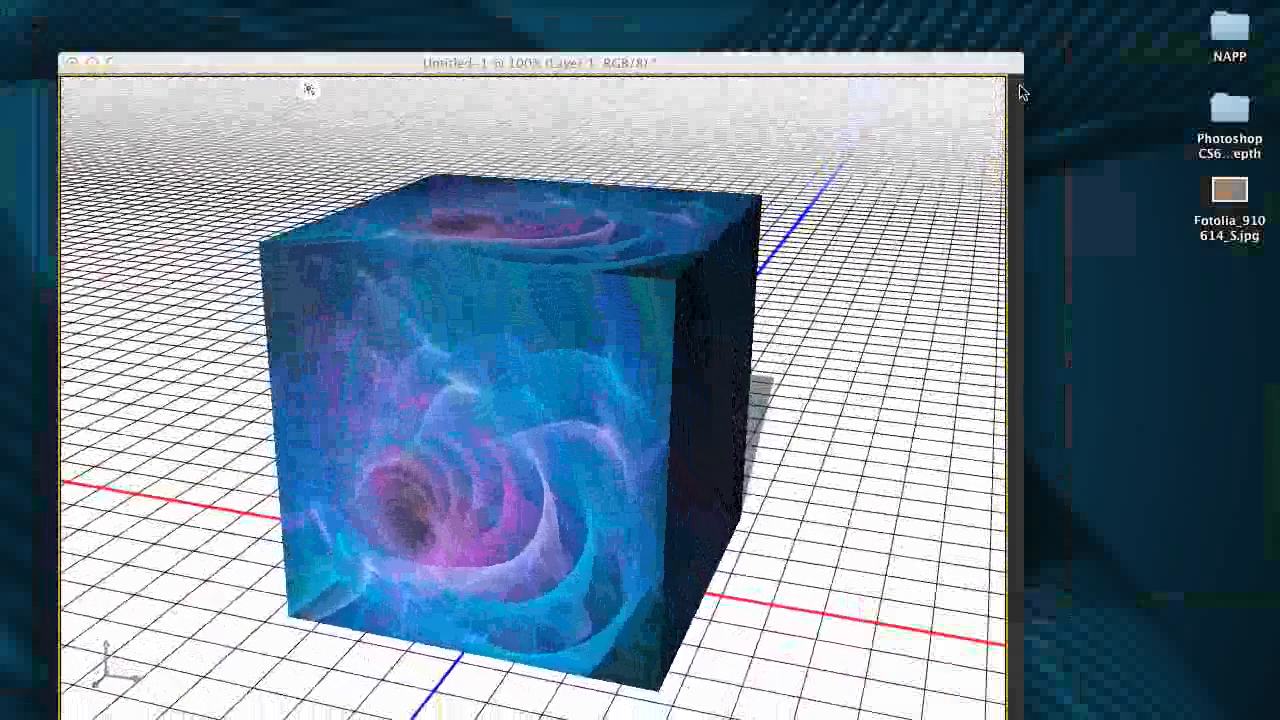
{"action": "key", "text": "Tab"}
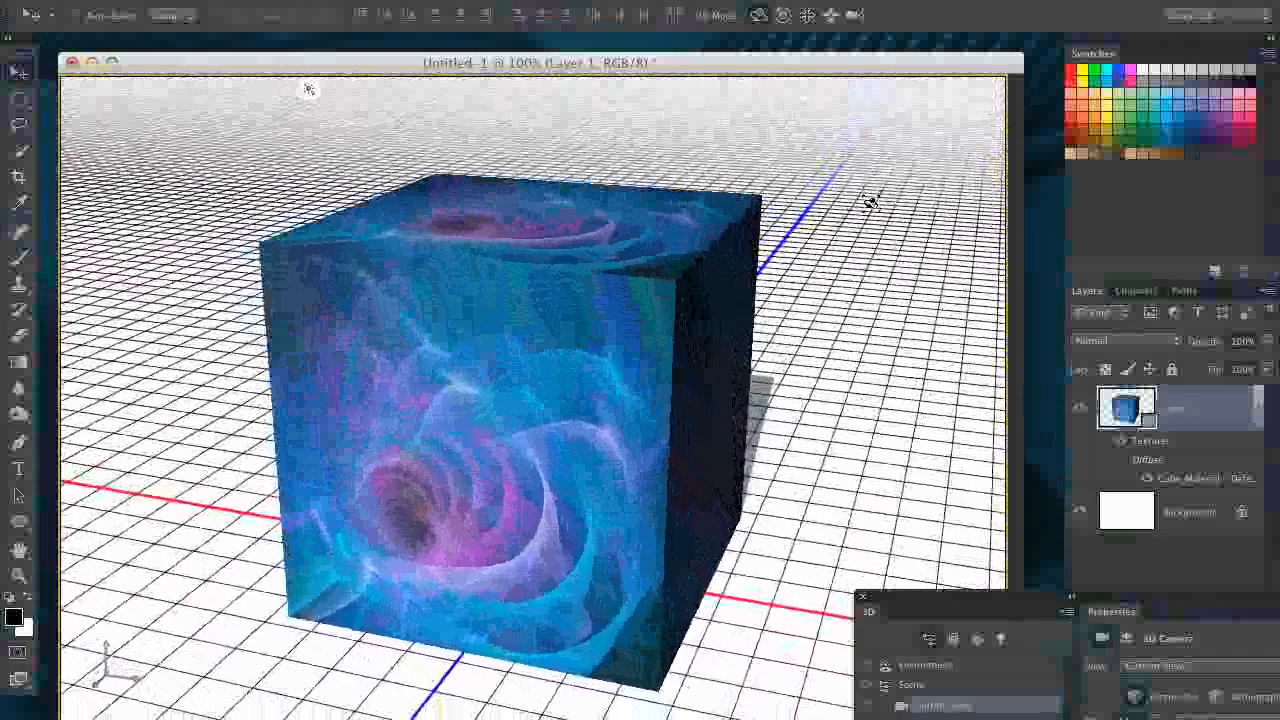
{"action": "mouse_move", "coordinate": [981, 610]}
{"action": "left_mouse_down"}
{"action": "mouse_move", "coordinate": [800, 406]}
{"action": "mouse_move", "coordinate": [957, 500]}
{"action": "mouse_move", "coordinate": [981, 587]}
{"action": "left_mouse_up"}
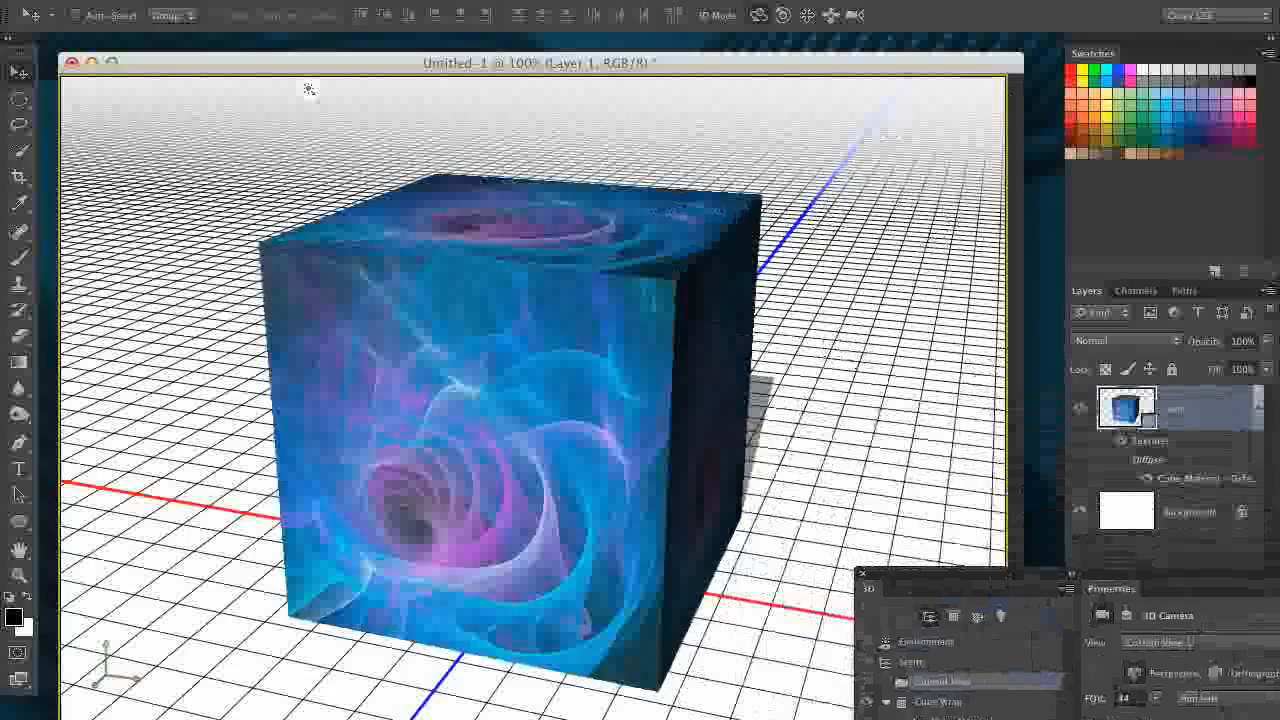
{"action": "left_click_drag", "start_coordinate": [854, 463], "coordinate": [834, 424]}
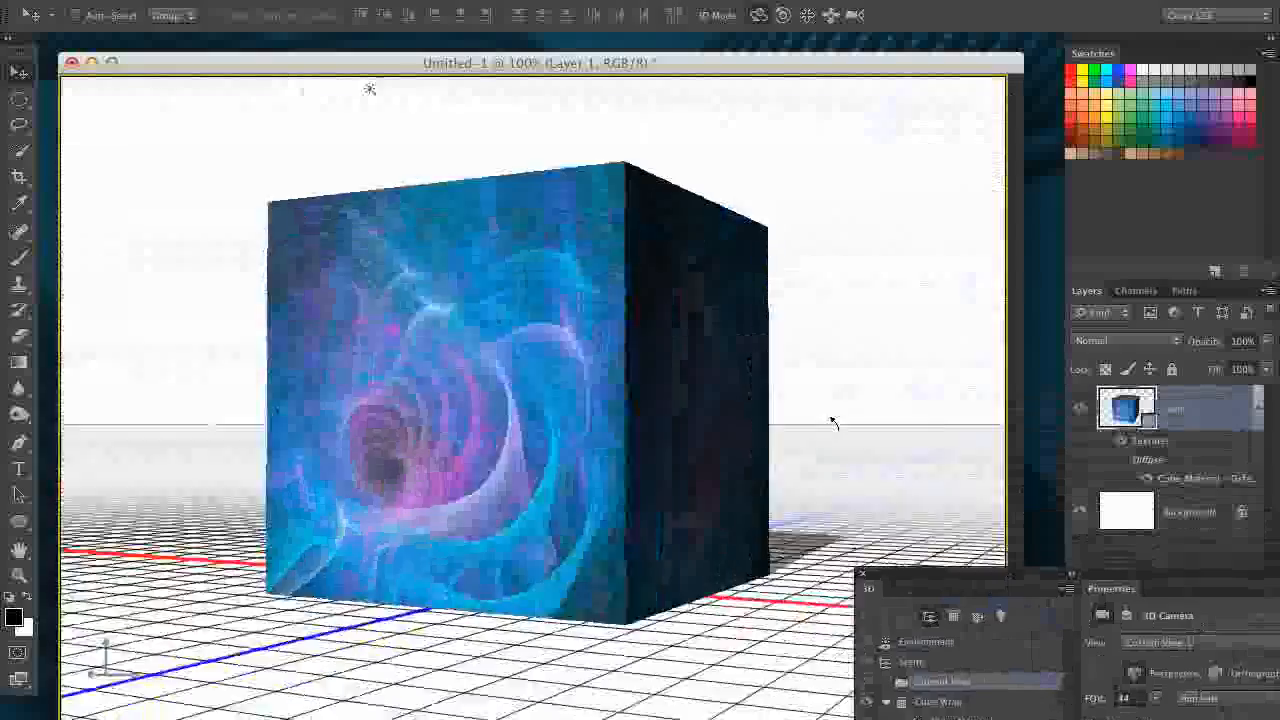
{"action": "left_click_drag", "start_coordinate": [369, 89], "coordinate": [254, 89]}
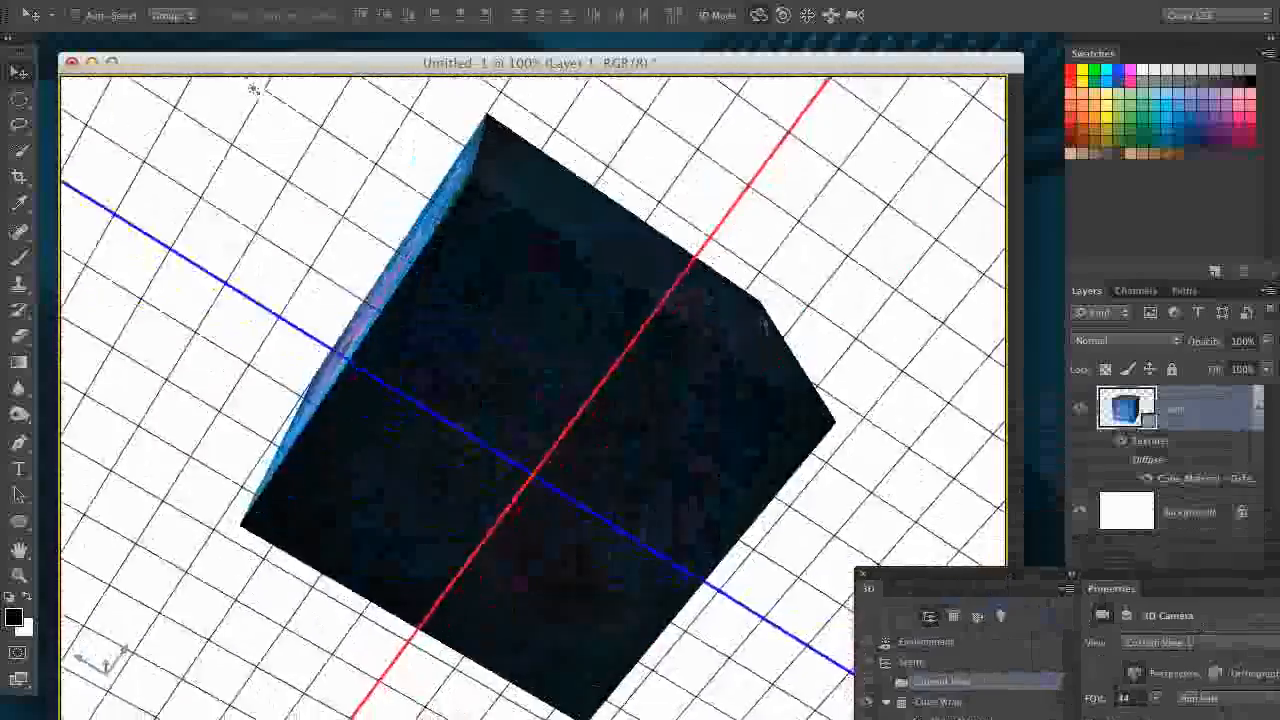
{"action": "left_click_drag", "start_coordinate": [765, 325], "coordinate": [949, 363]}
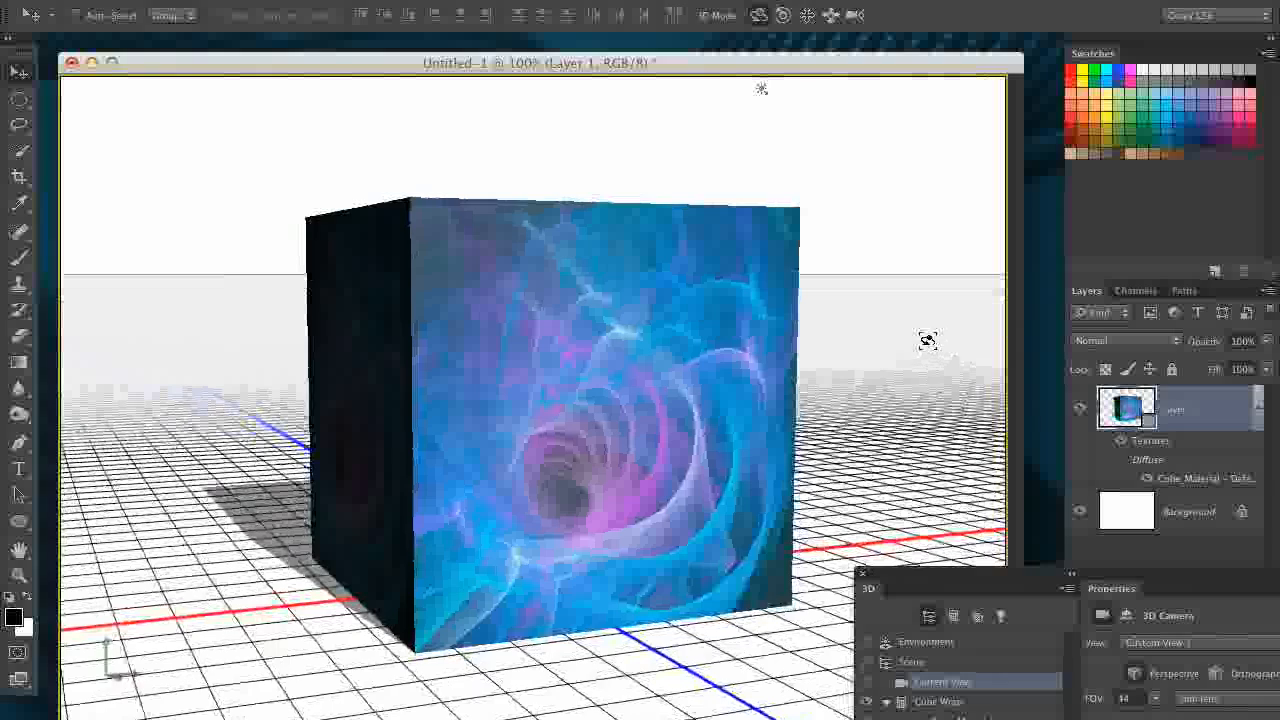
{"action": "left_click_drag", "start_coordinate": [894, 411], "coordinate": [754, 410]}
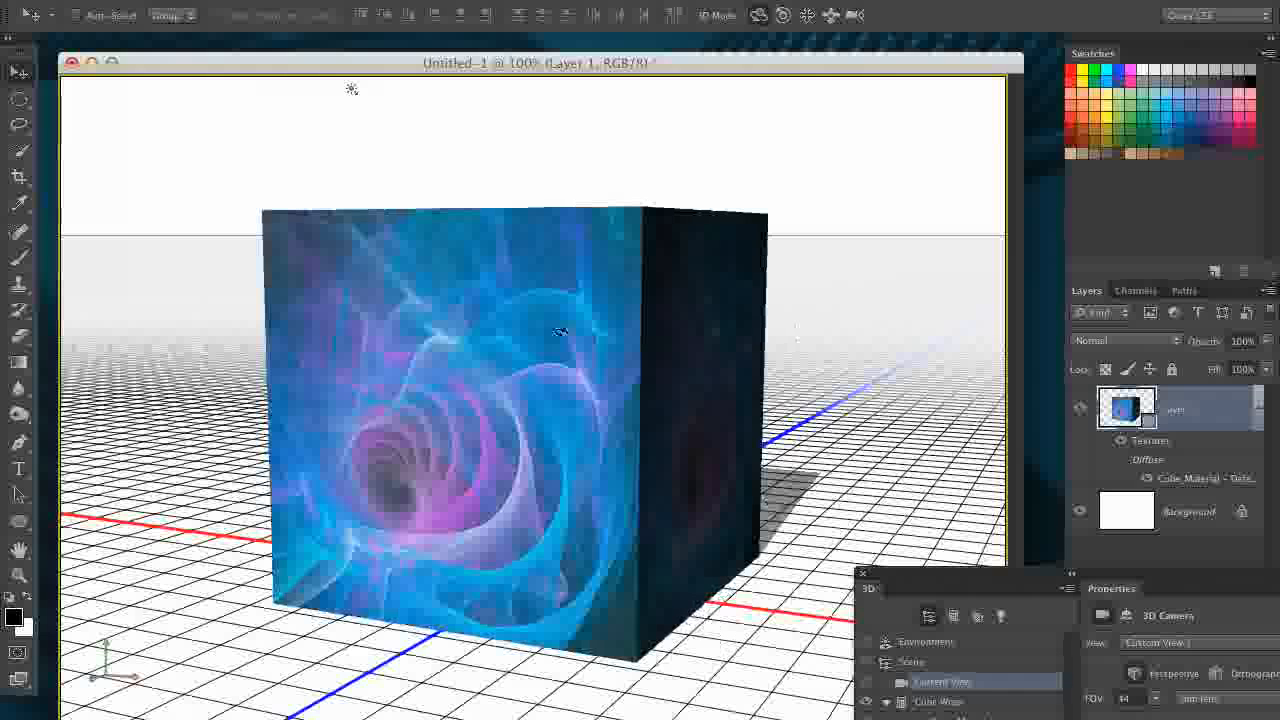
- Select the cube mesh and reposition it lower, farther back and slightly to the right using its 3D axis handles
{"action": "left_click", "coordinate": [490, 444]}
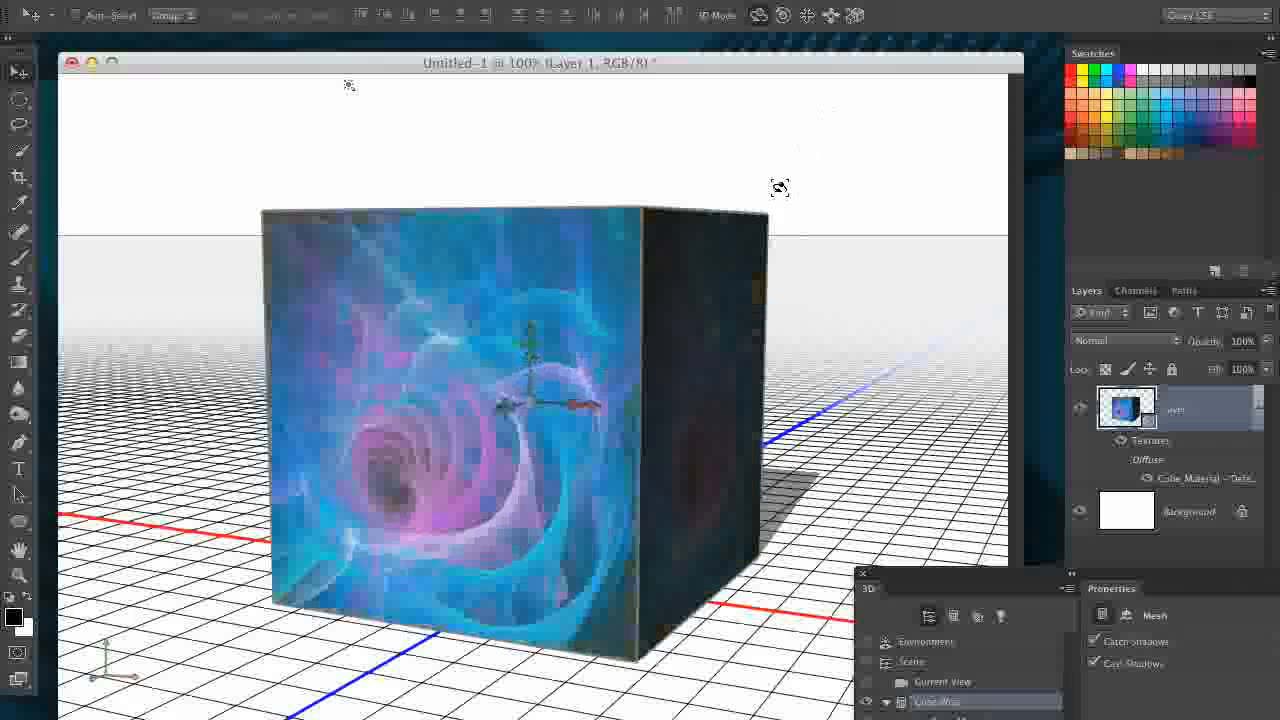
{"action": "left_click_drag", "start_coordinate": [800, 366], "coordinate": [537, 375]}
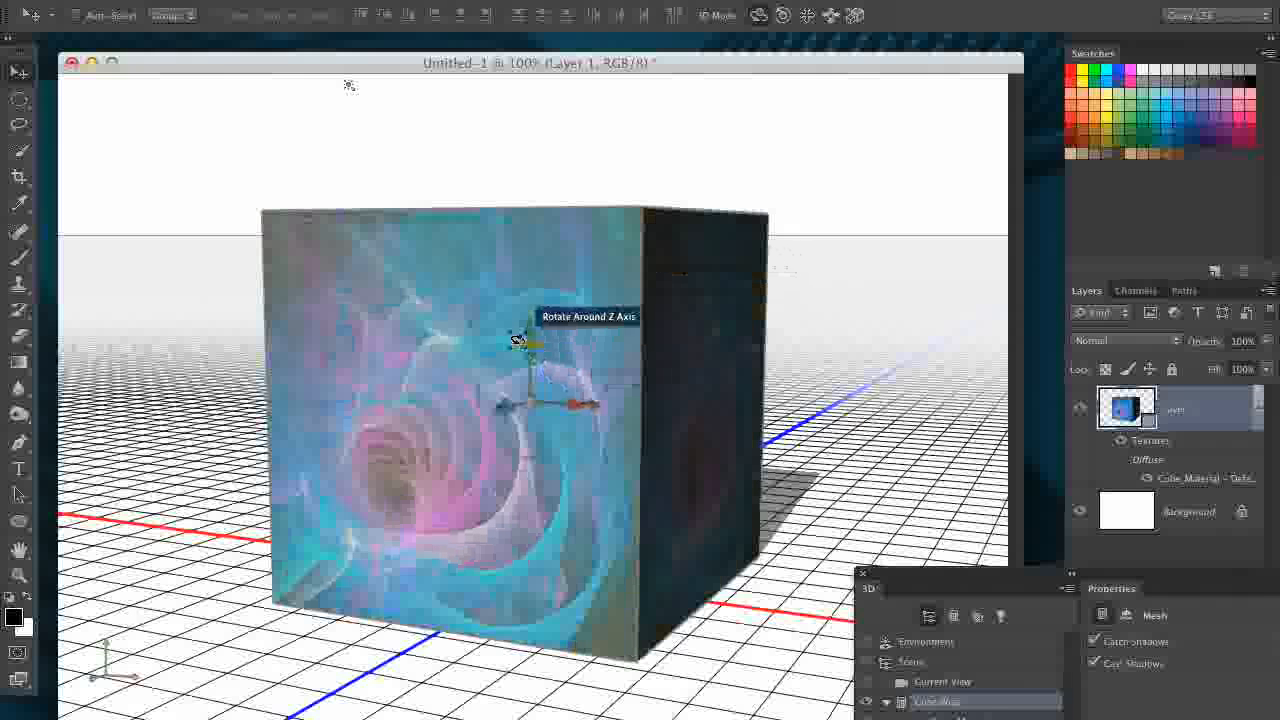
{"action": "left_click_drag", "start_coordinate": [527, 327], "coordinate": [550, 315]}
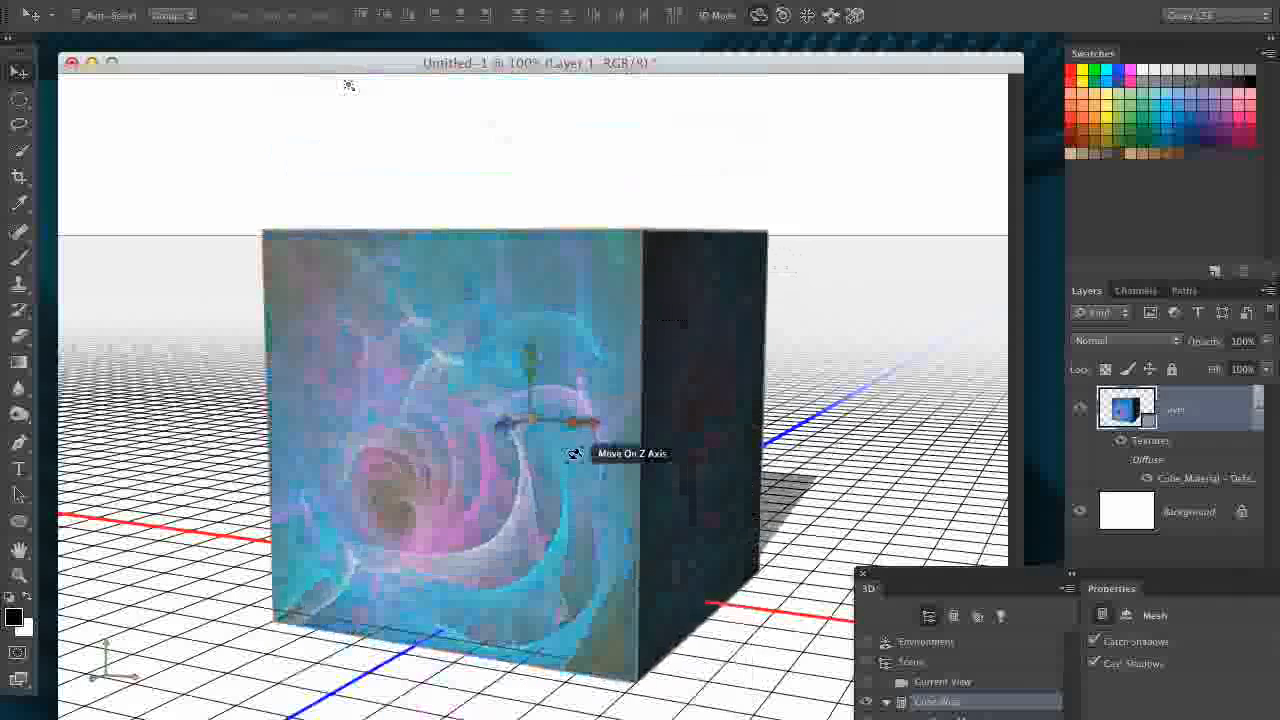
{"action": "left_click_drag", "start_coordinate": [606, 427], "coordinate": [520, 430]}
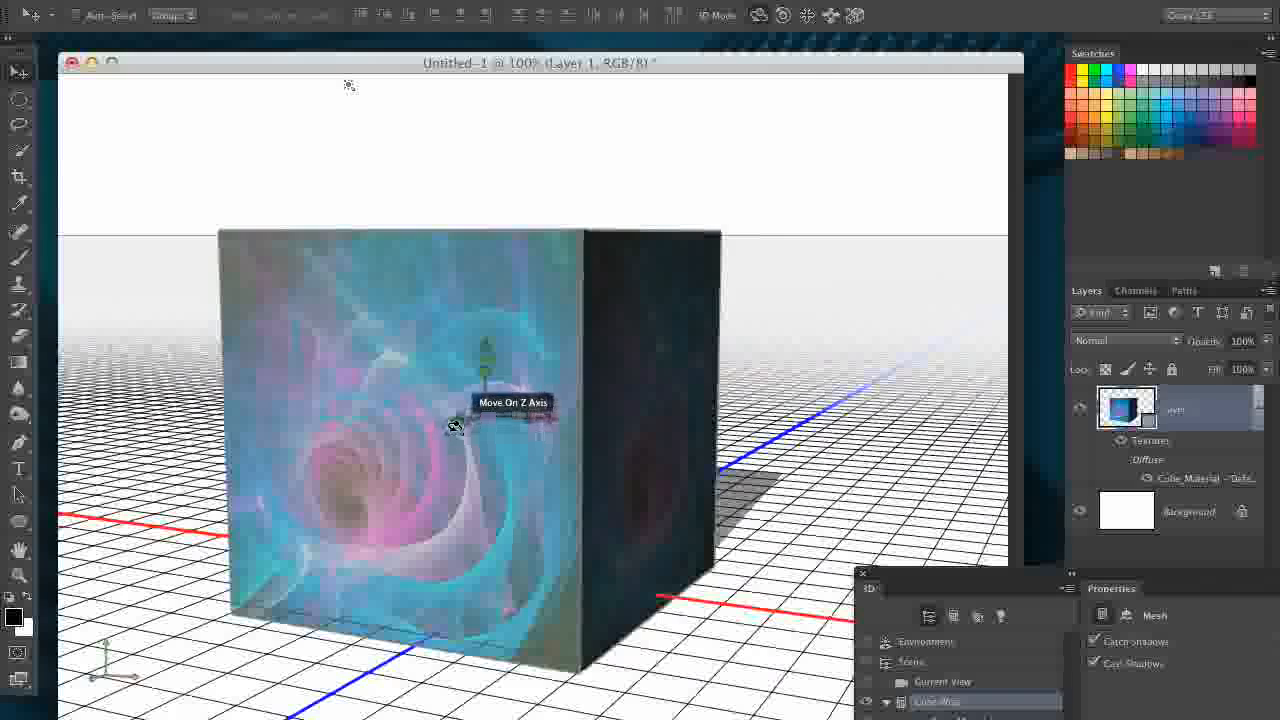
{"action": "left_click_drag", "start_coordinate": [456, 423], "coordinate": [720, 323]}
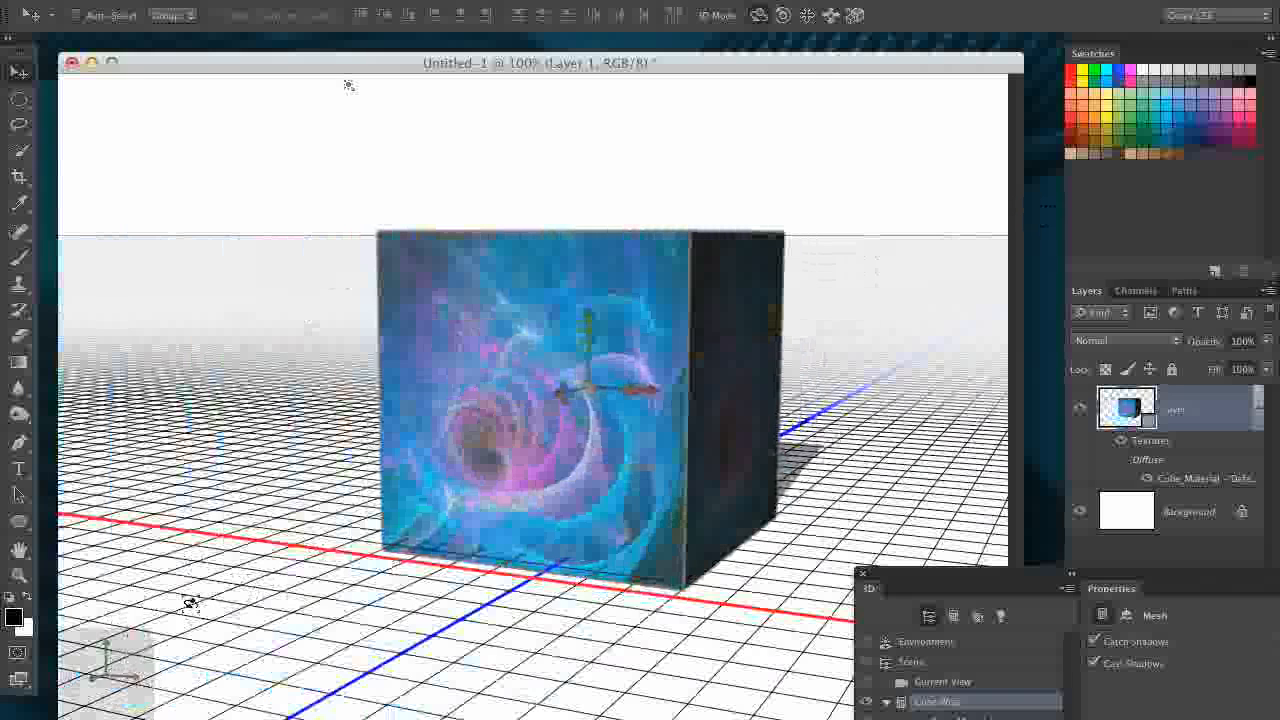
{"action": "left_click_drag", "start_coordinate": [105, 665], "coordinate": [100, 675]}
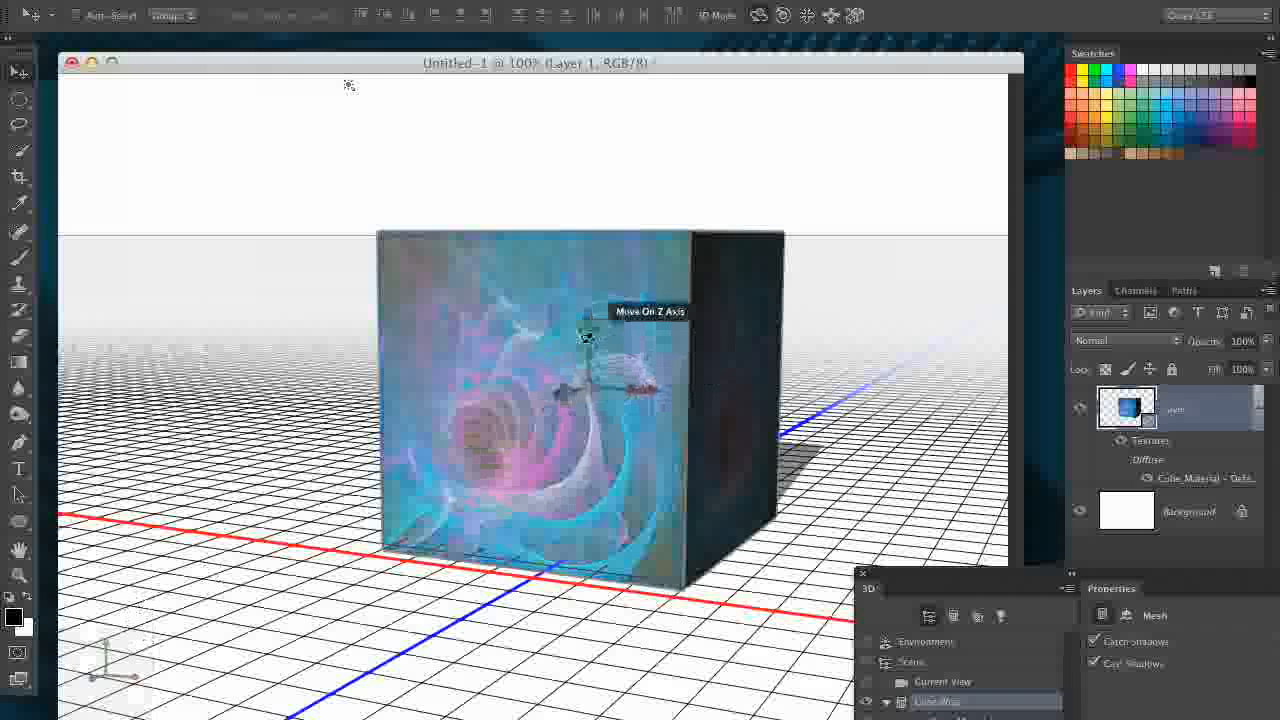
{"action": "left_click_drag", "start_coordinate": [745, 410], "coordinate": [692, 446]}
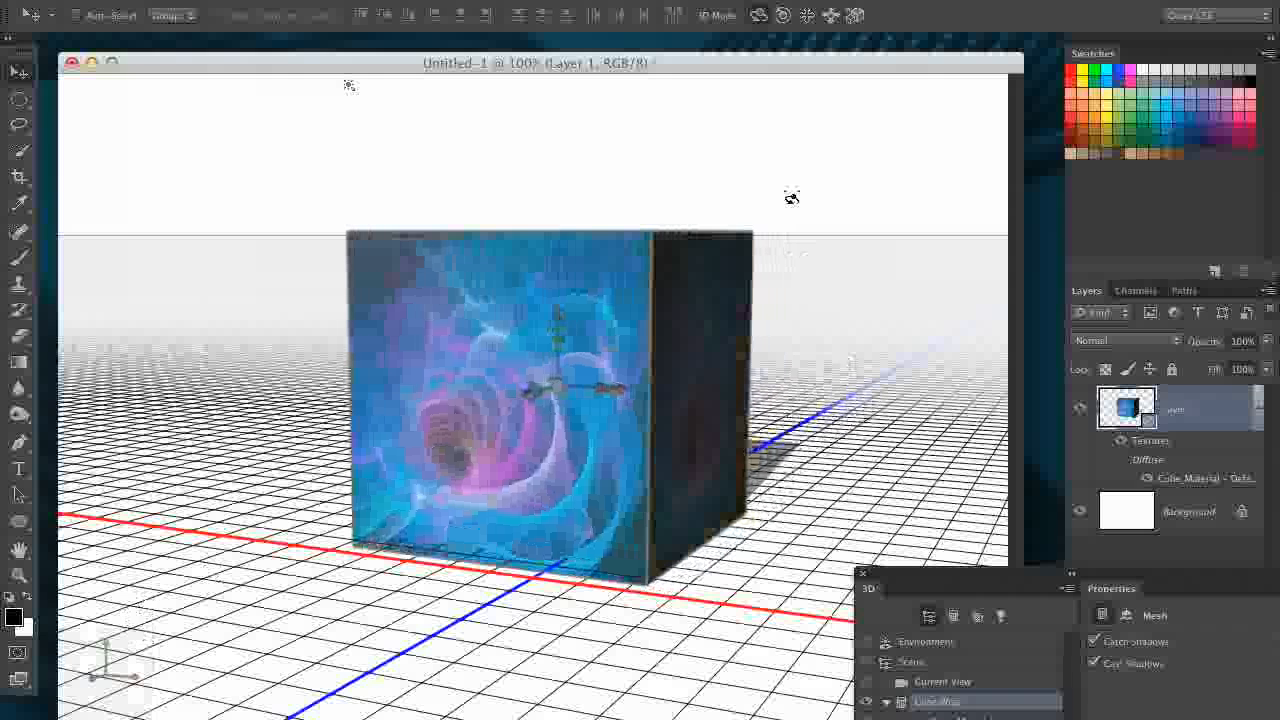
- Try rotating the cube mesh freely in place, independently of the ground plane
{"action": "mouse_move", "coordinate": [868, 204]}
{"action": "left_mouse_down"}
{"action": "mouse_move", "coordinate": [843, 249]}
{"action": "mouse_move", "coordinate": [798, 276]}
{"action": "mouse_move", "coordinate": [668, 298]}
{"action": "mouse_move", "coordinate": [814, 331]}
{"action": "mouse_move", "coordinate": [1145, 167]}
{"action": "mouse_move", "coordinate": [1004, 186]}
{"action": "mouse_move", "coordinate": [716, 430]}
{"action": "mouse_move", "coordinate": [866, 350]}
{"action": "mouse_move", "coordinate": [1020, 203]}
{"action": "mouse_move", "coordinate": [809, 214]}
{"action": "mouse_move", "coordinate": [860, 251]}
{"action": "mouse_move", "coordinate": [855, 191]}
{"action": "left_mouse_up"}
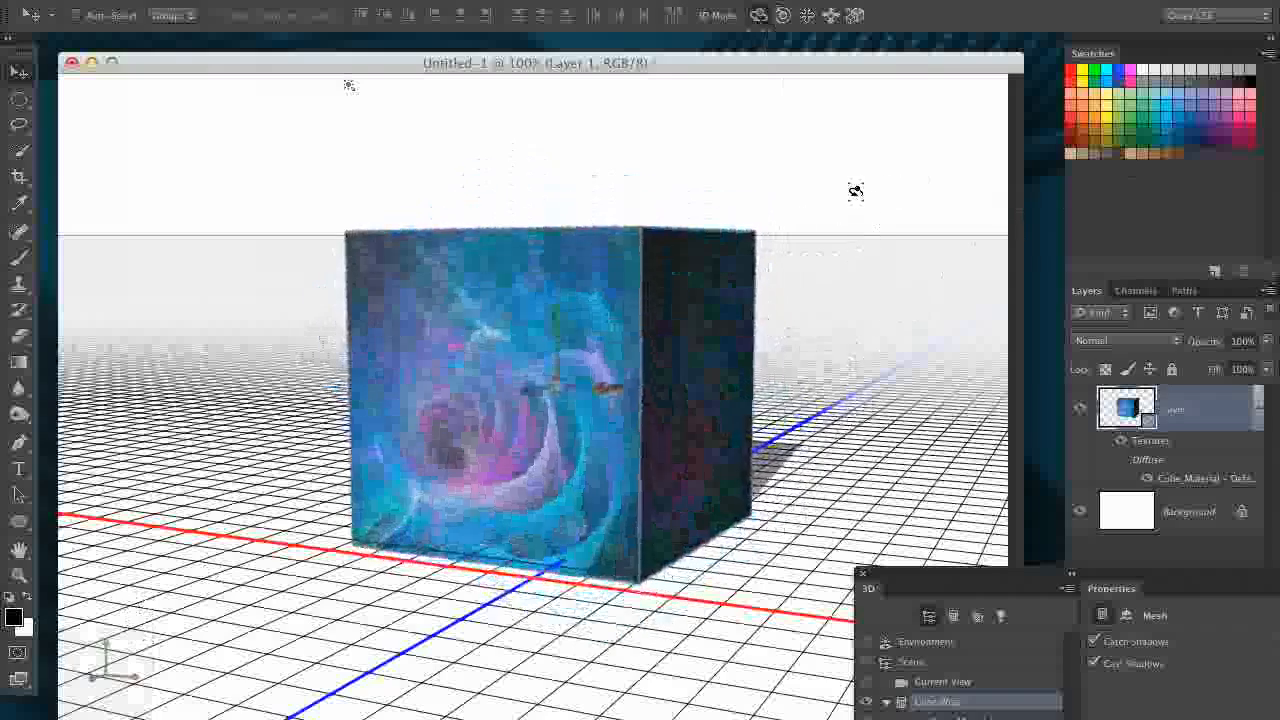
{"action": "left_click_drag", "start_coordinate": [572, 287], "coordinate": [852, 288]}
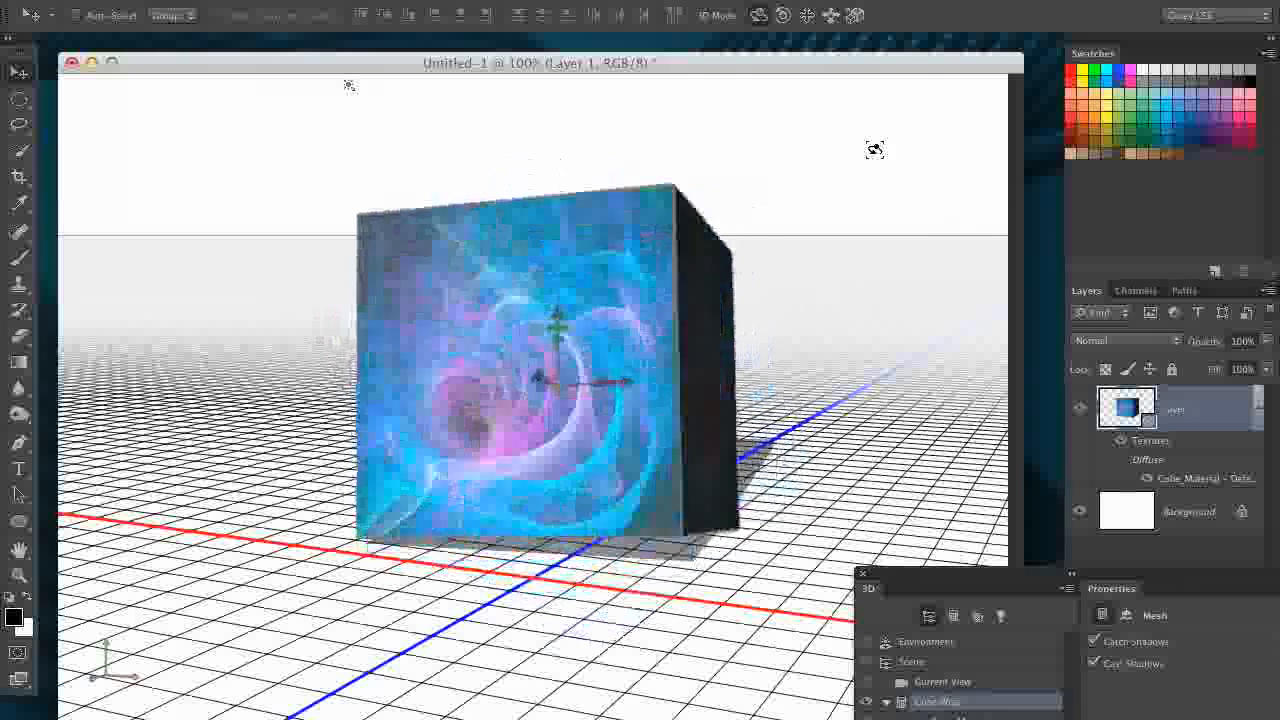
{"action": "left_click_drag", "start_coordinate": [574, 251], "coordinate": [838, 307]}
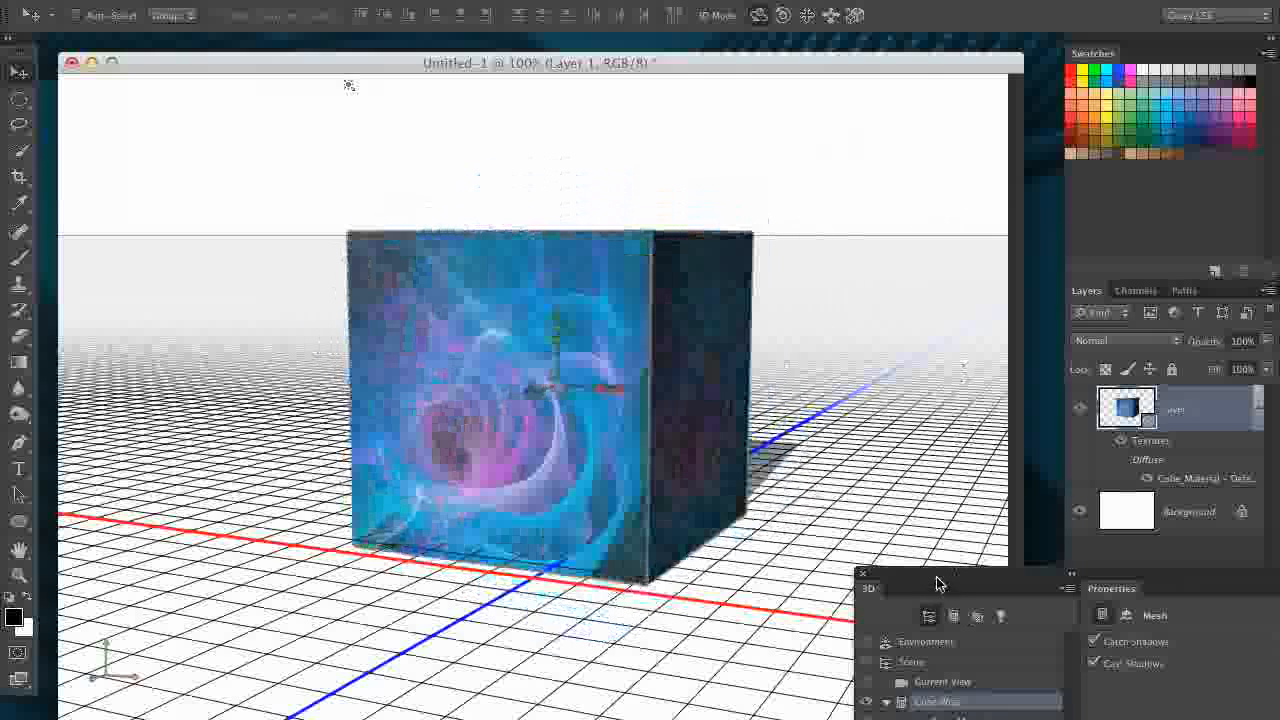
- Select the scene's Current View and orbit the camera to a raised three-quarter angle showing the cube's front, top and right faces
{"action": "left_click_drag", "start_coordinate": [940, 584], "coordinate": [891, 274]}
{"action": "left_click", "coordinate": [946, 377]}
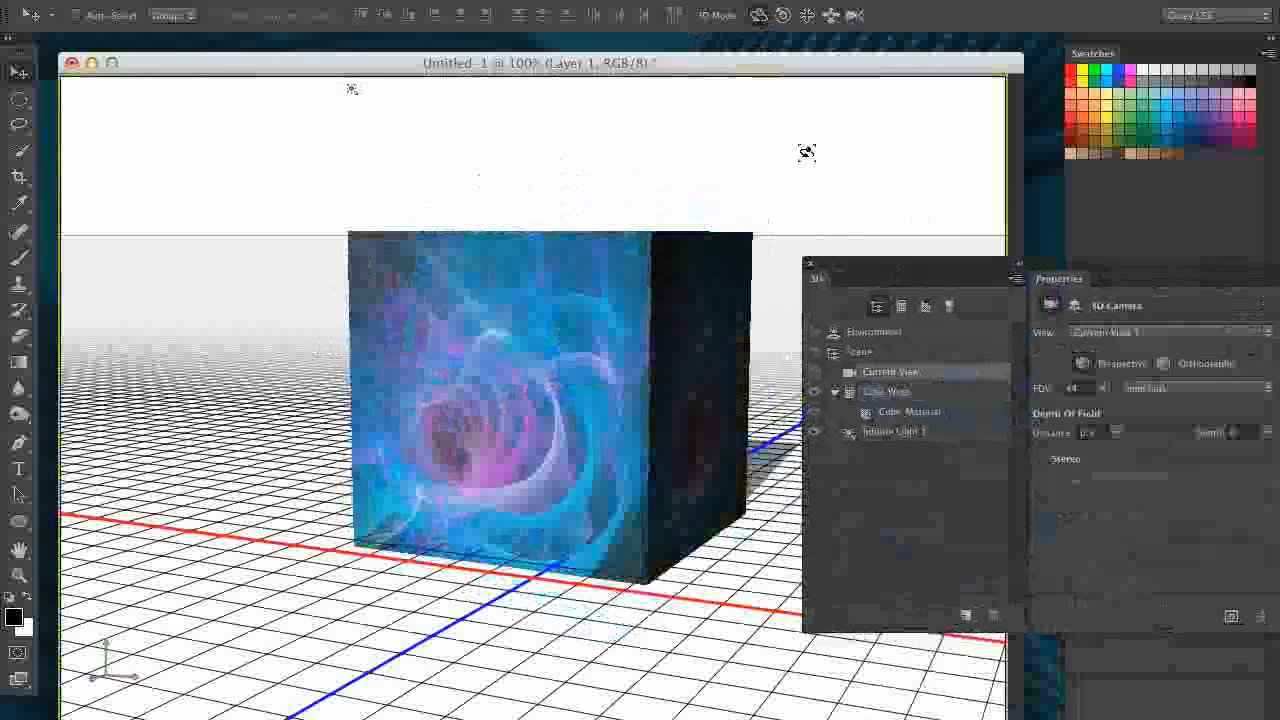
{"action": "left_click_drag", "start_coordinate": [806, 152], "coordinate": [110, 640]}
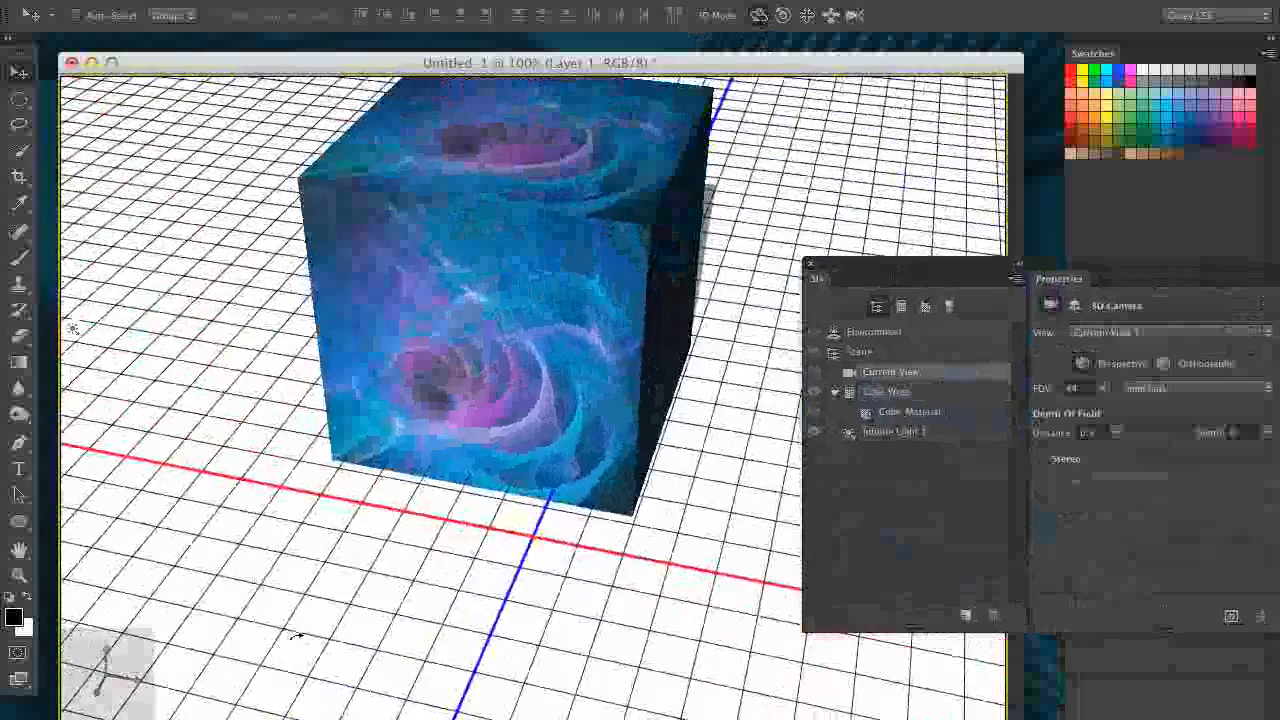
{"action": "left_click_drag", "start_coordinate": [295, 635], "coordinate": [216, 645]}
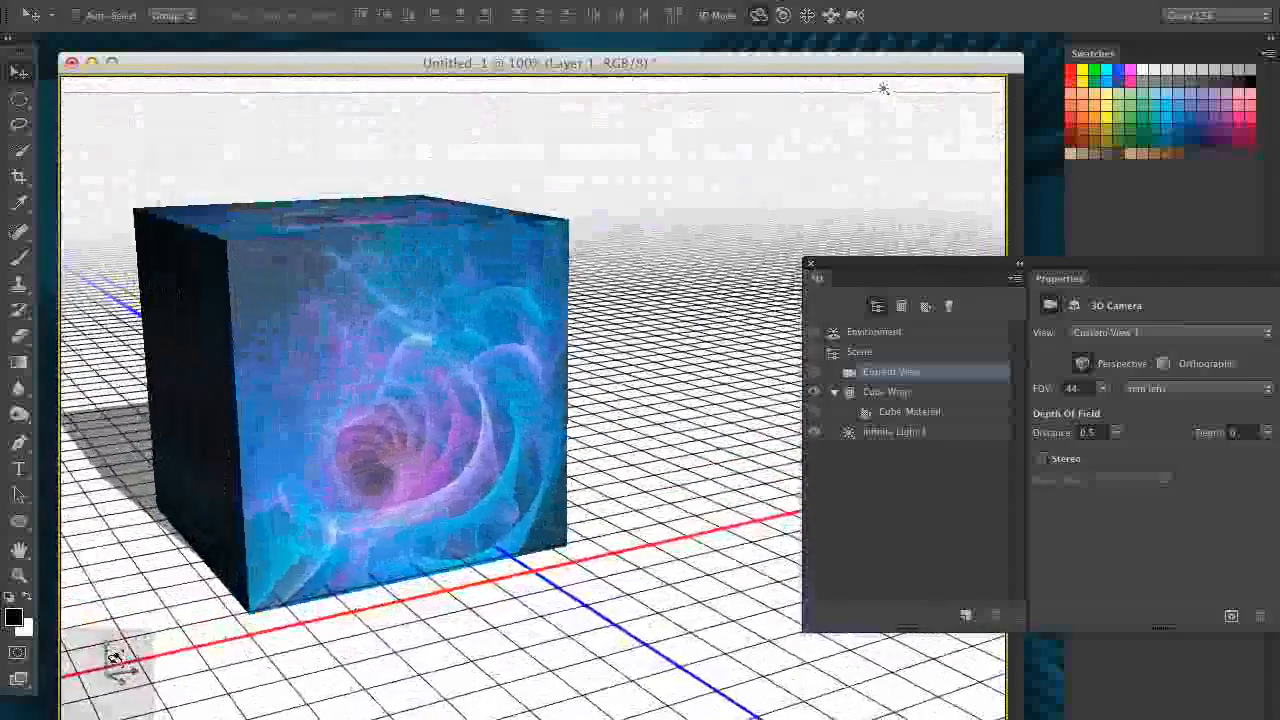
{"action": "left_click_drag", "start_coordinate": [357, 662], "coordinate": [283, 676]}
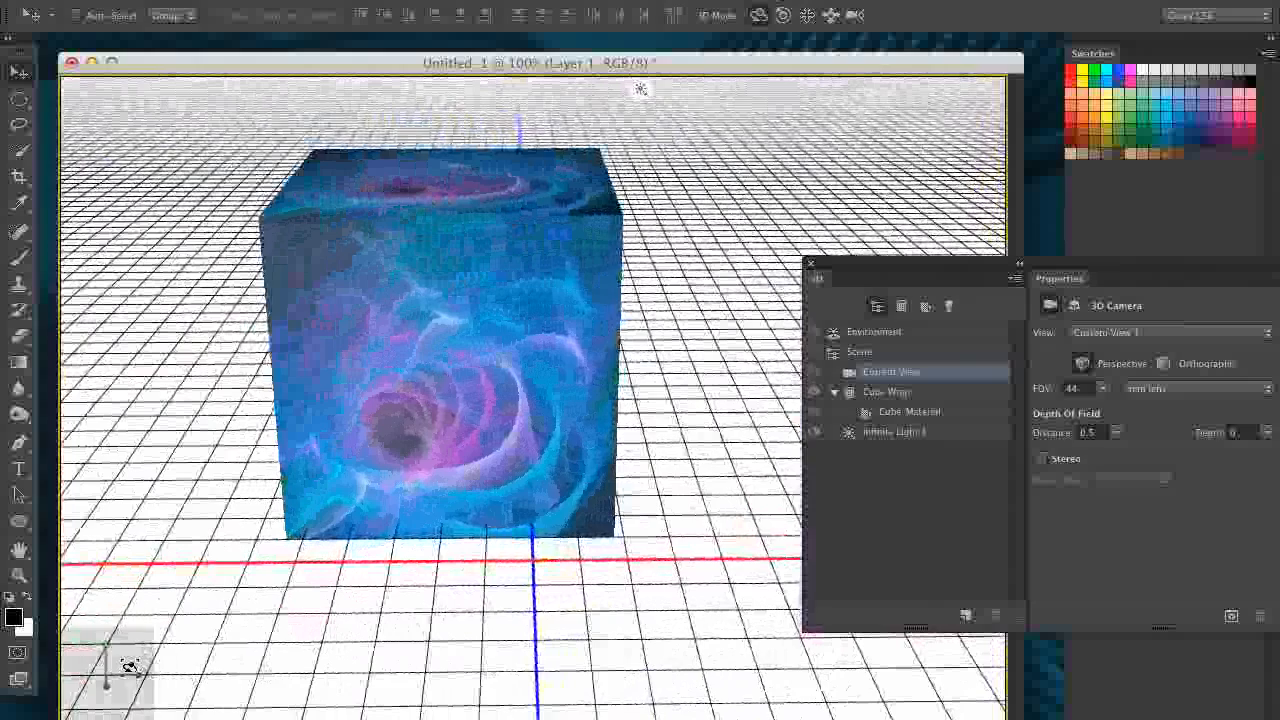
{"action": "left_click_drag", "start_coordinate": [117, 683], "coordinate": [225, 651]}
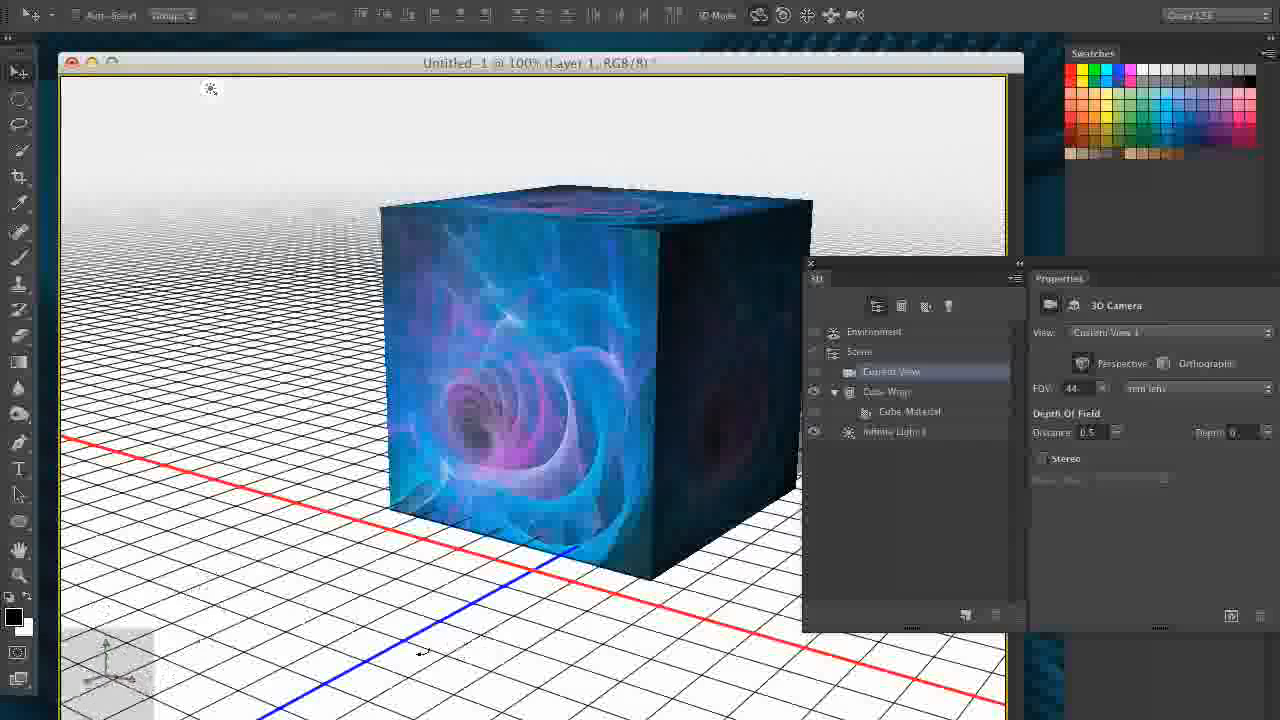
{"action": "left_click_drag", "start_coordinate": [414, 651], "coordinate": [486, 657]}
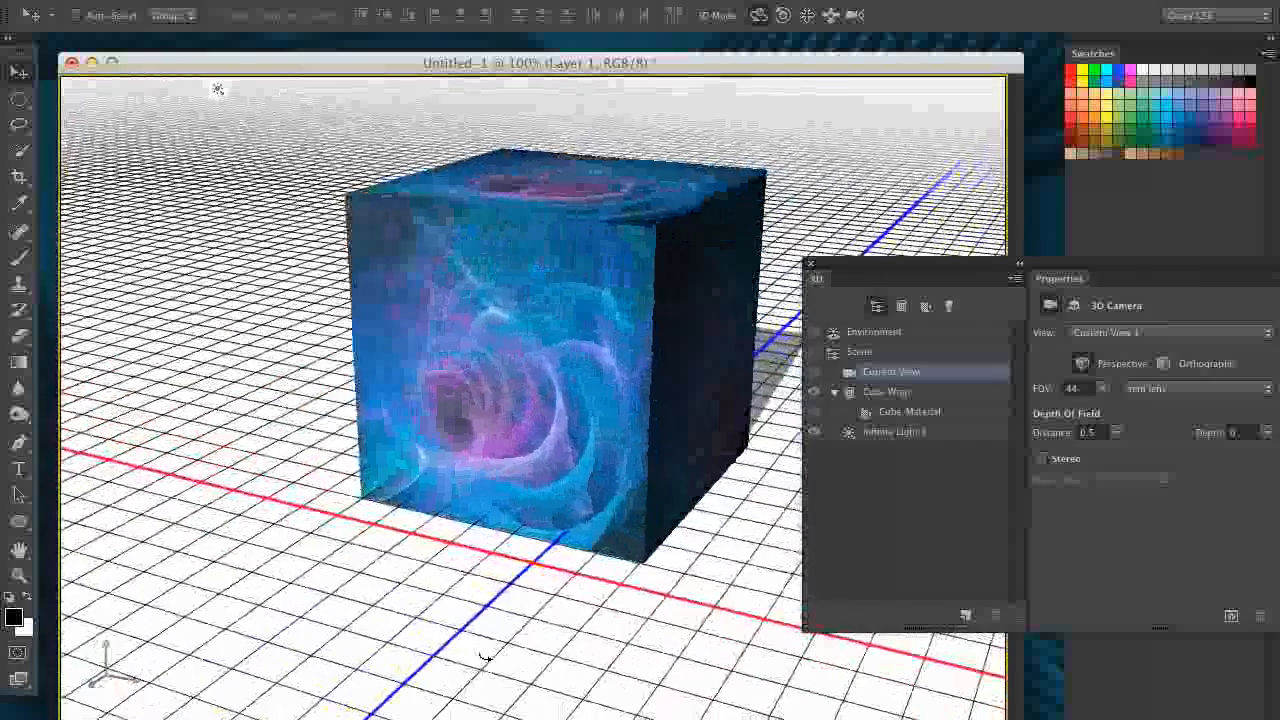
- Select the Cube Wrap mesh again directly in the scene
{"action": "left_click", "coordinate": [533, 338]}
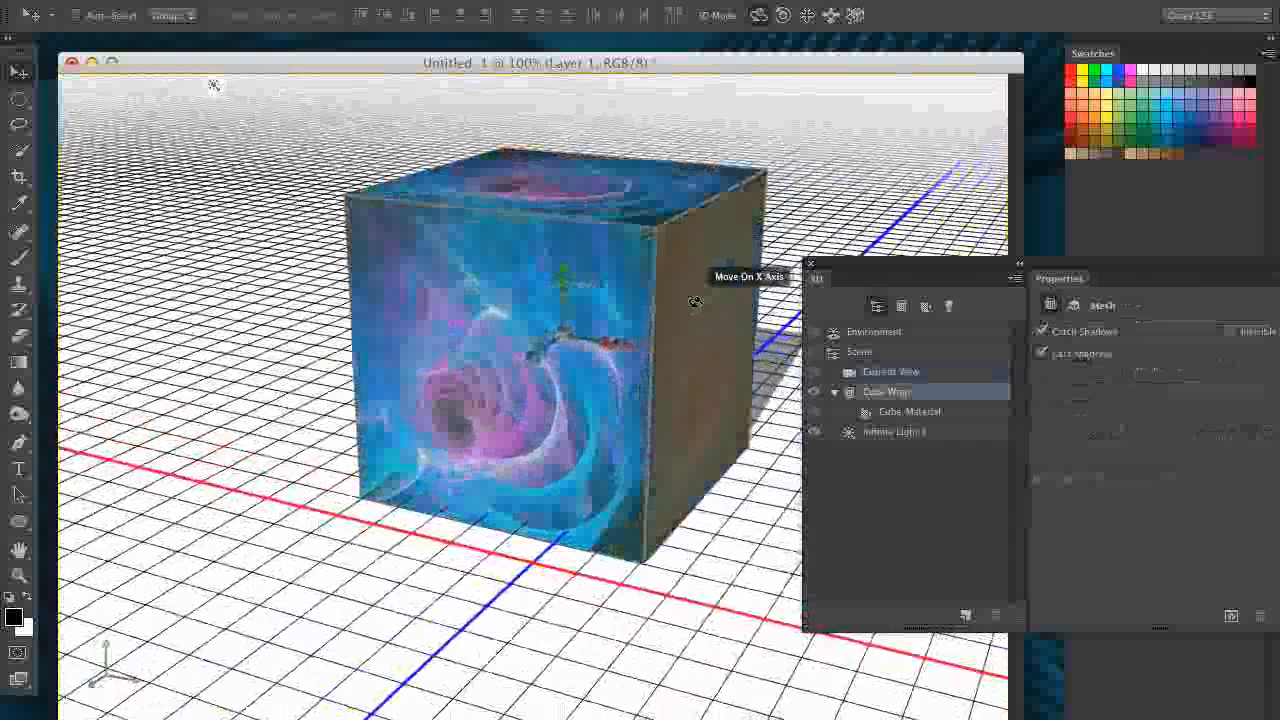
{"action": "left_click", "coordinate": [700, 218]}
{"action": "left_click", "coordinate": [554, 263]}
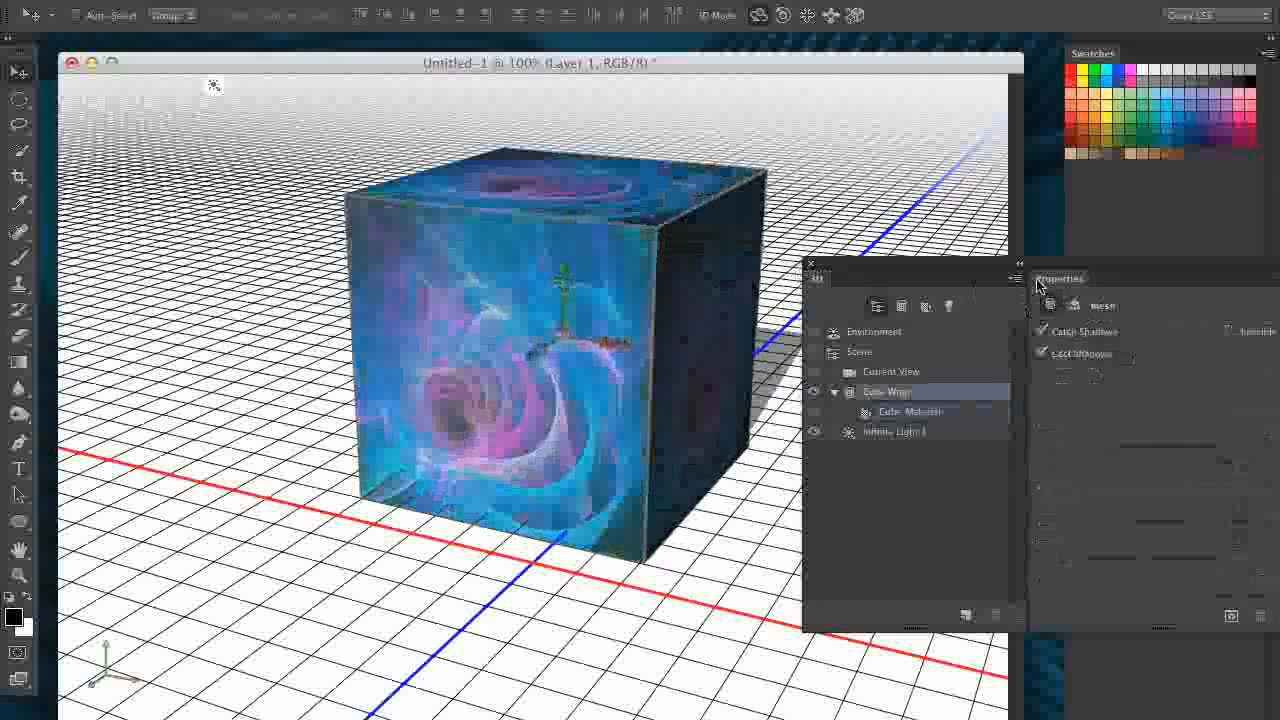
- Reposition the floating 3D and Properties panels and display the Cube Wrap mesh's coordinates
{"action": "left_click_drag", "start_coordinate": [1045, 270], "coordinate": [974, 302]}
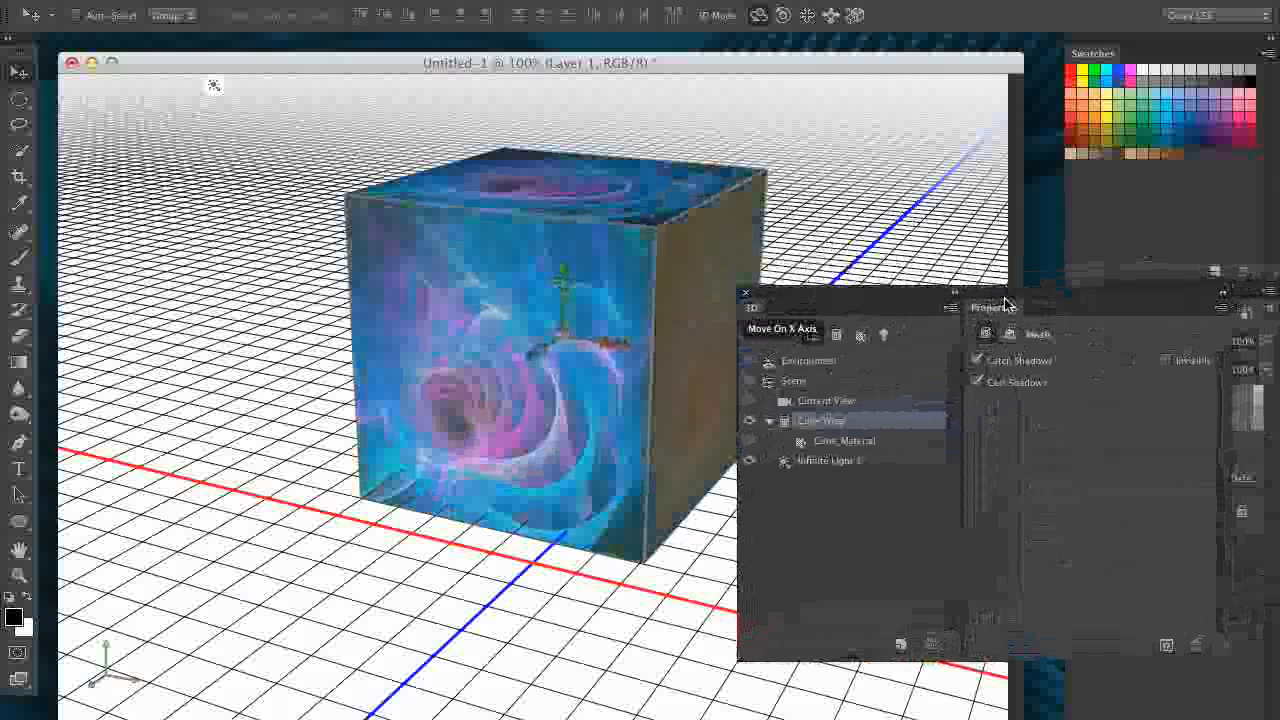
{"action": "left_click_drag", "start_coordinate": [1005, 303], "coordinate": [837, 326]}
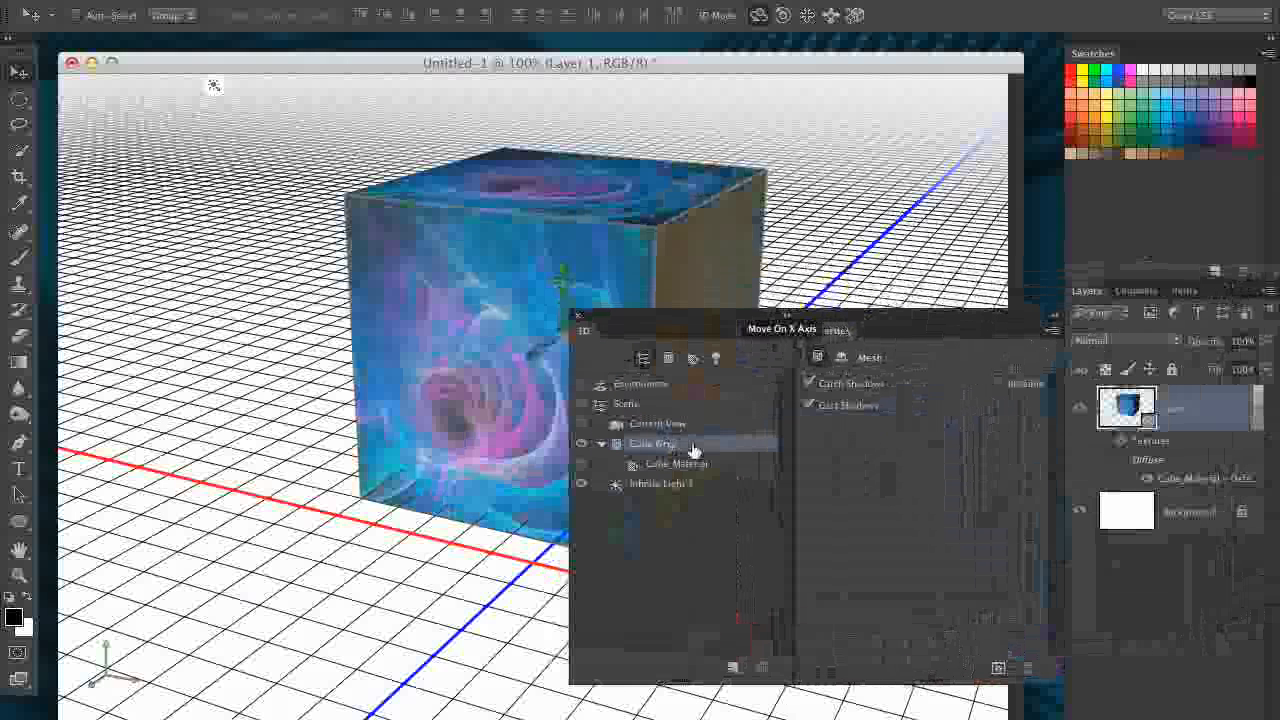
{"action": "left_click_drag", "start_coordinate": [666, 321], "coordinate": [638, 328]}
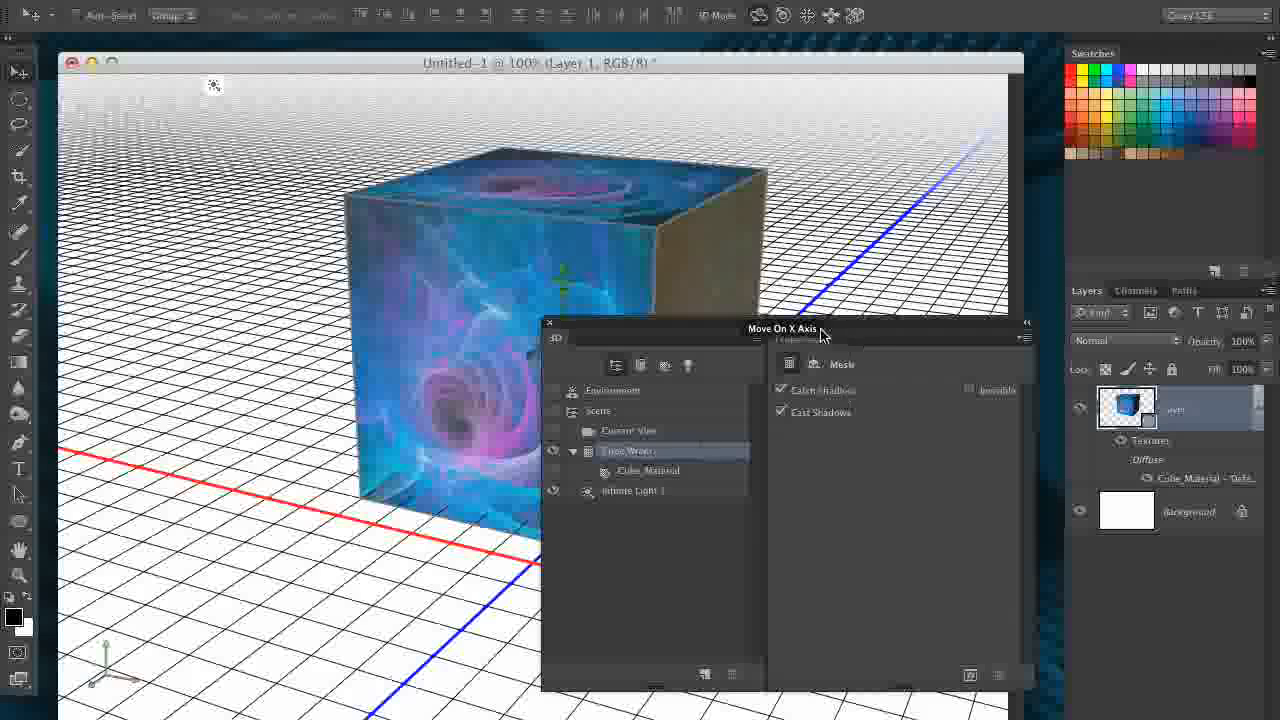
{"action": "left_click", "coordinate": [814, 365]}
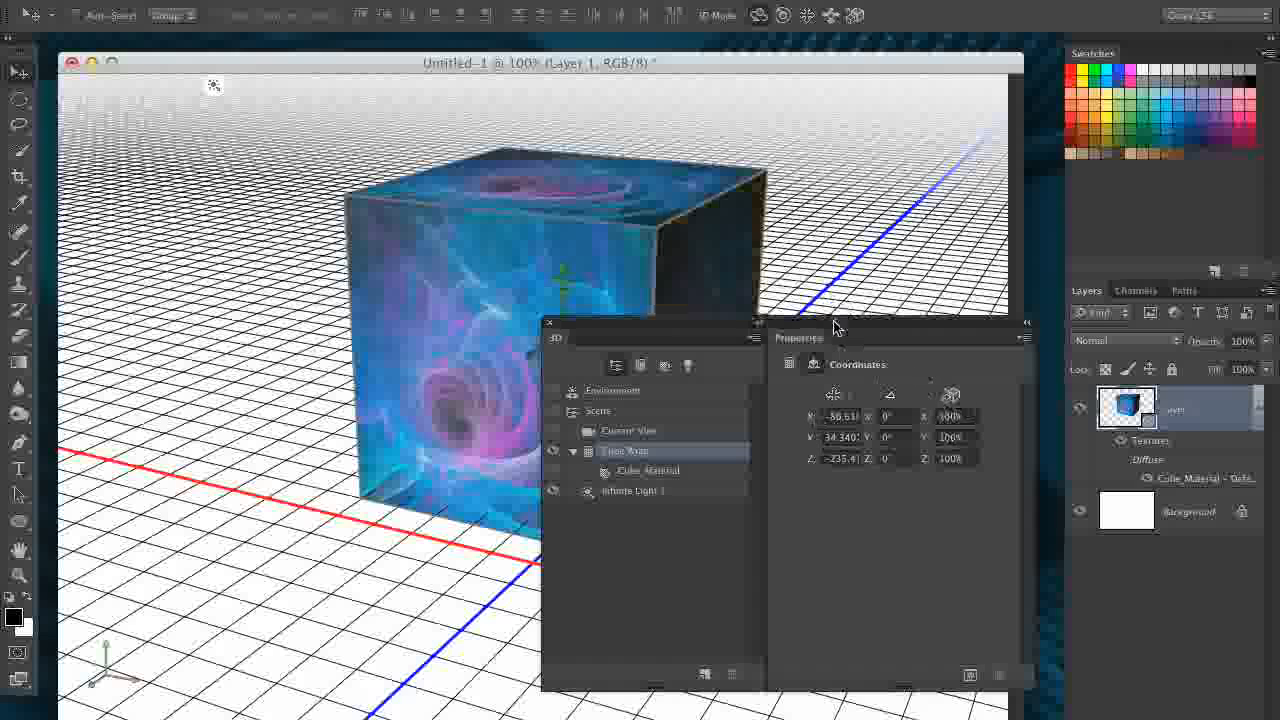
- Tilt the cube mesh about -13.3° around its Z axis and resize it using its 3D axis handles
{"action": "left_click_drag", "start_coordinate": [835, 327], "coordinate": [955, 461]}
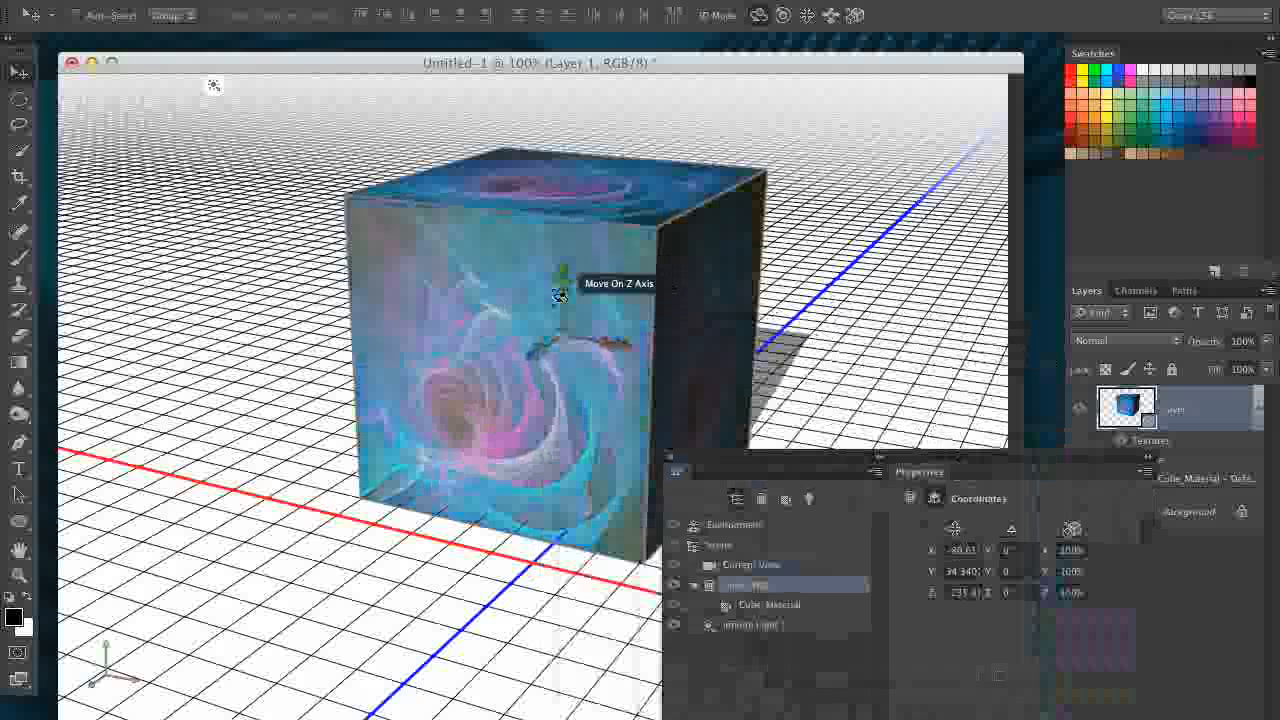
{"action": "left_click_drag", "start_coordinate": [561, 334], "coordinate": [602, 396]}
{"action": "left_click_drag", "start_coordinate": [908, 457], "coordinate": [965, 213]}
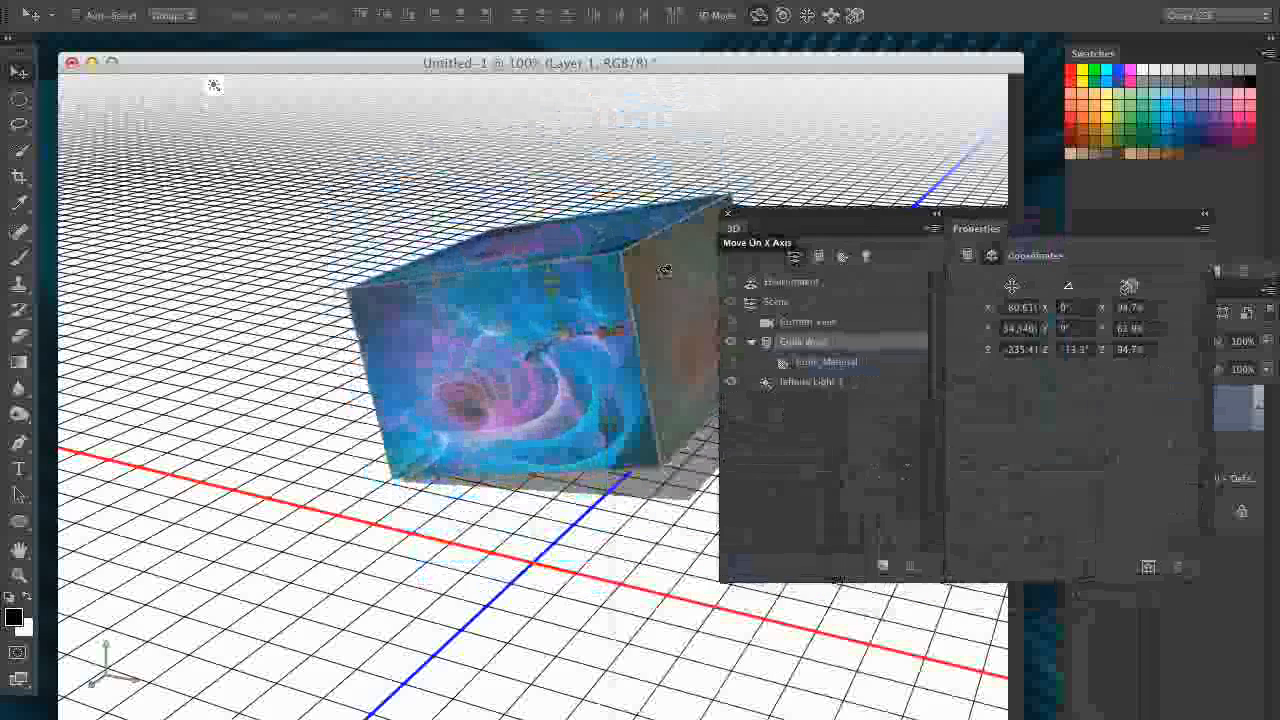
{"action": "left_click_drag", "start_coordinate": [544, 268], "coordinate": [531, 163]}
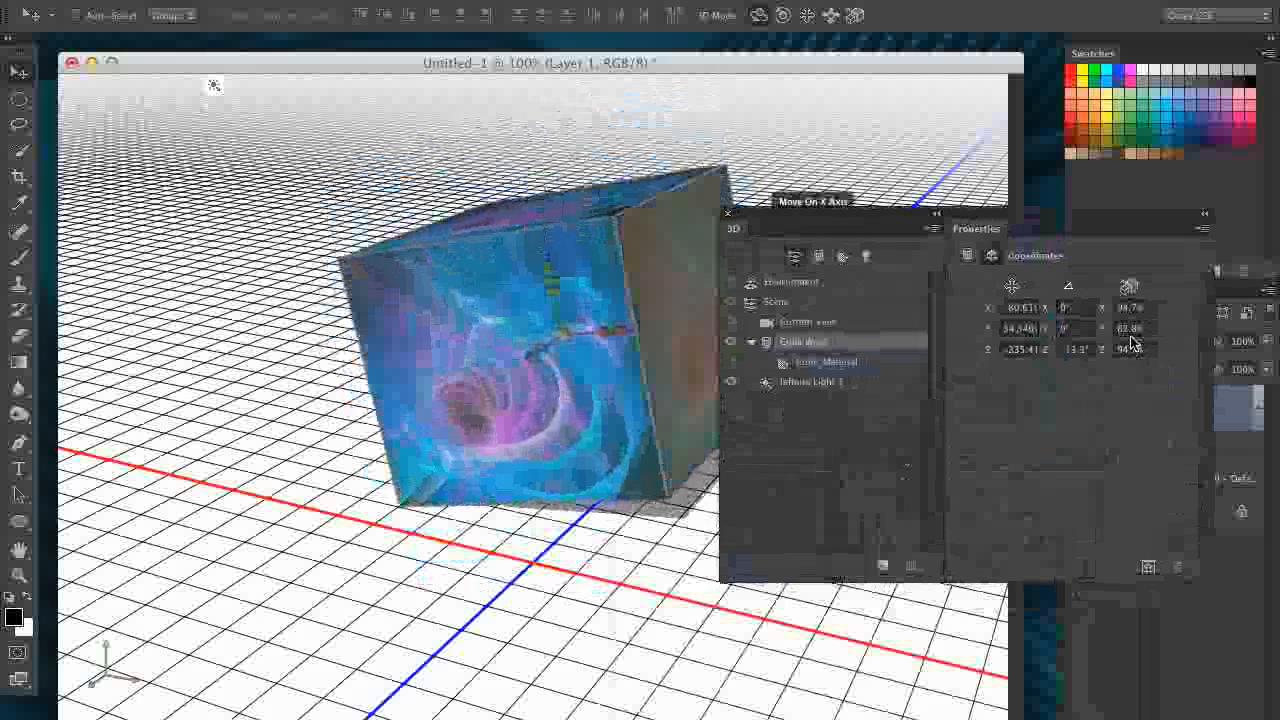
{"action": "left_click_drag", "start_coordinate": [542, 344], "coordinate": [327, 548]}
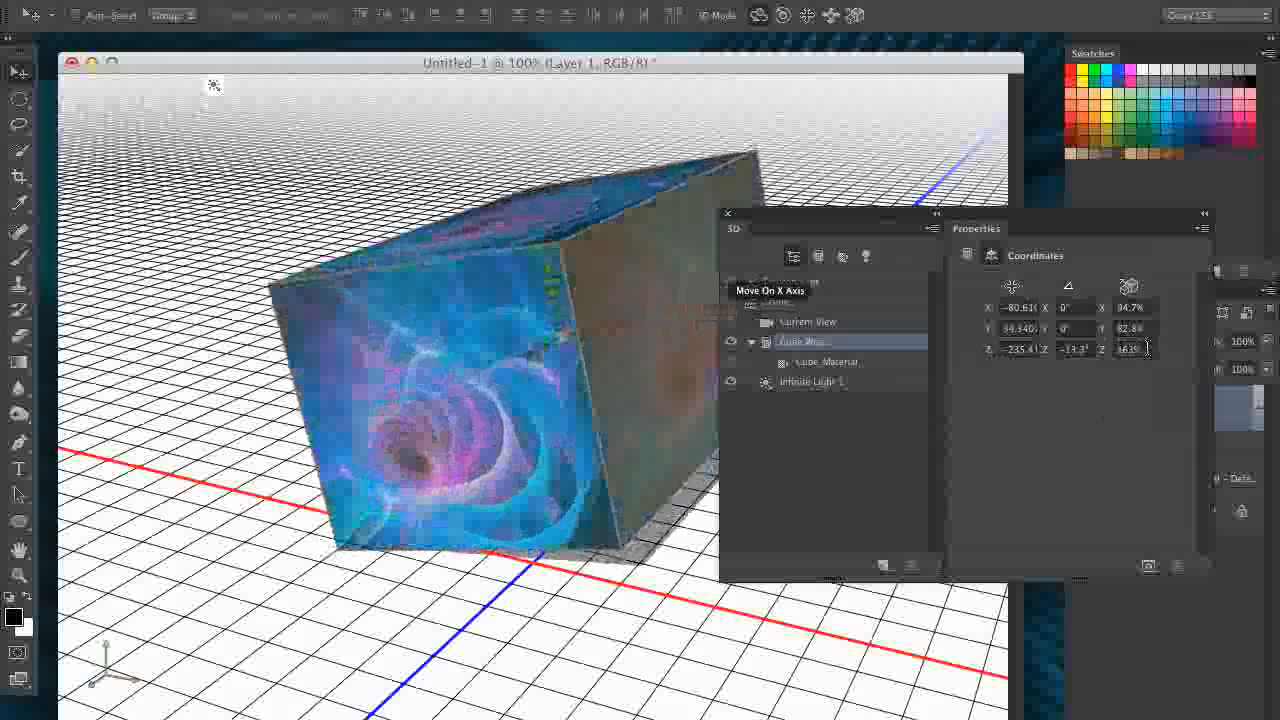
- Set the cube mesh's Z scale to 153.3% in its coordinates, stretching it in depth
{"action": "left_click_drag", "start_coordinate": [1111, 355], "coordinate": [1273, 351]}
{"action": "left_click_drag", "start_coordinate": [1107, 352], "coordinate": [1047, 343]}
{"action": "key", "text": "Return"}
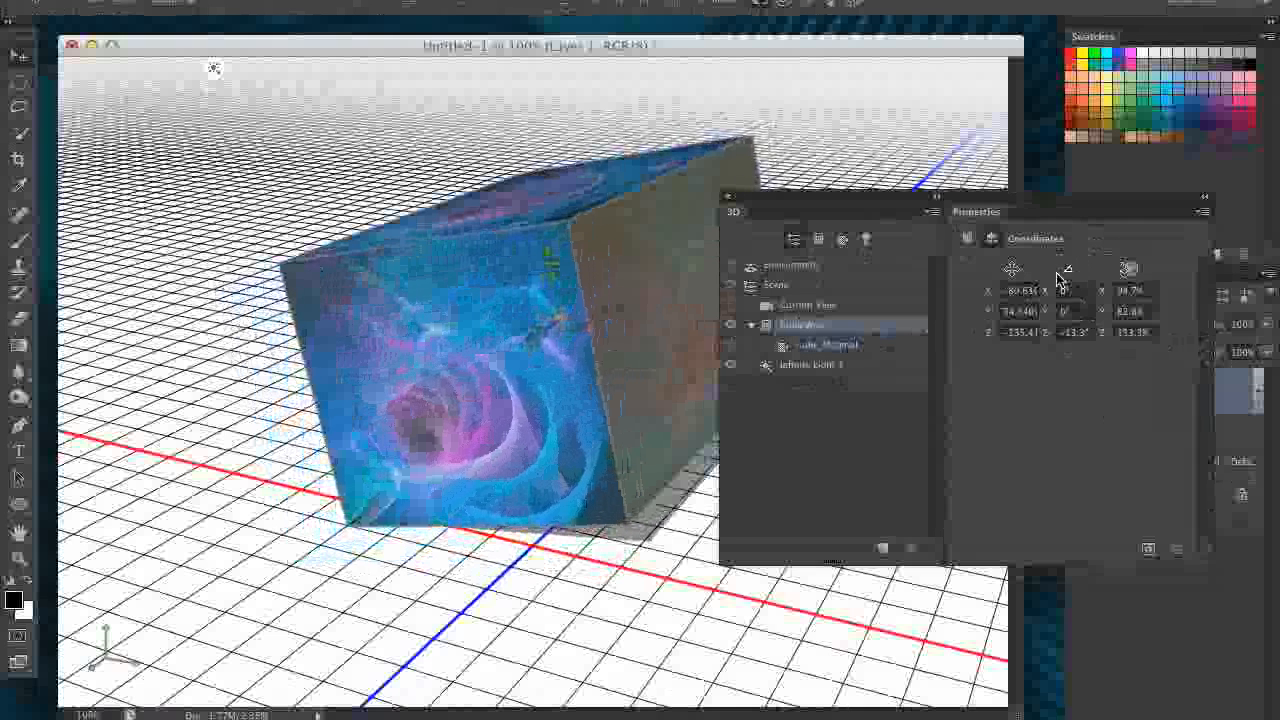
- Rearrange the document window and the floating 3D and Properties panels to uncover the cube, with the Move tool active
{"action": "left_click_drag", "start_coordinate": [893, 200], "coordinate": [1035, 236]}
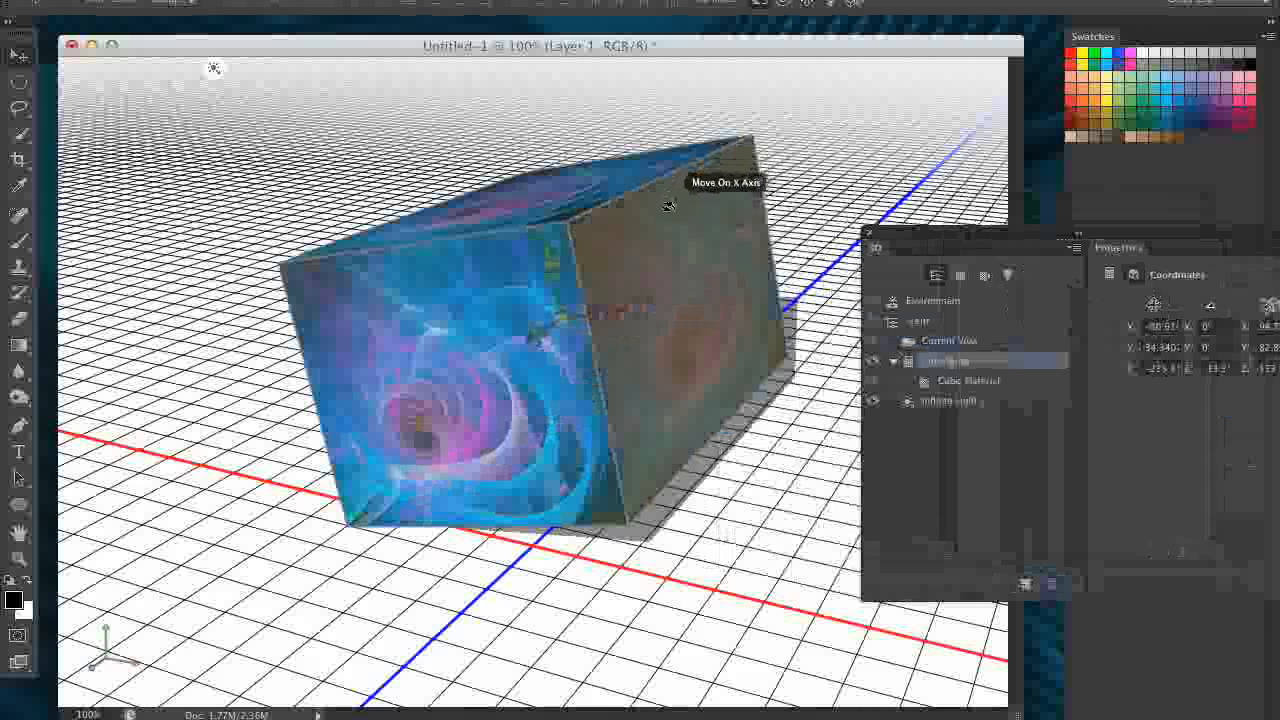
{"action": "left_click_drag", "start_coordinate": [929, 238], "coordinate": [770, 282]}
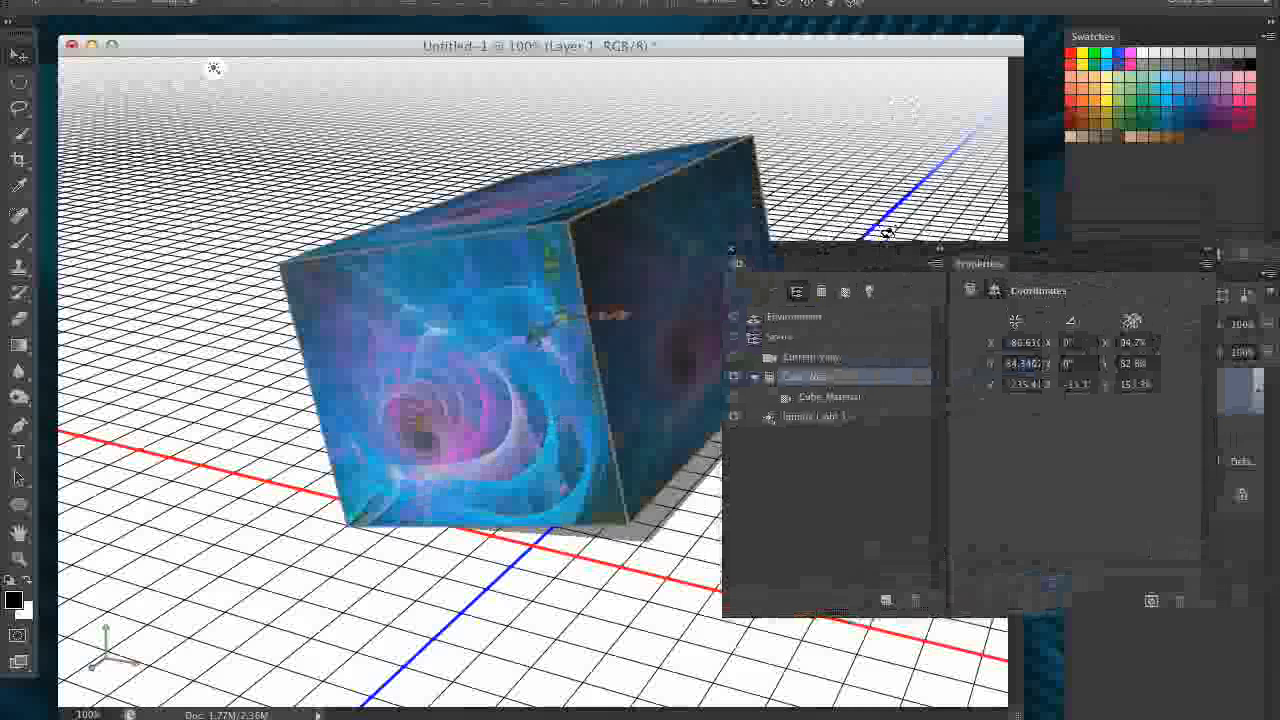
{"action": "left_click_drag", "start_coordinate": [193, 43], "coordinate": [229, 37]}
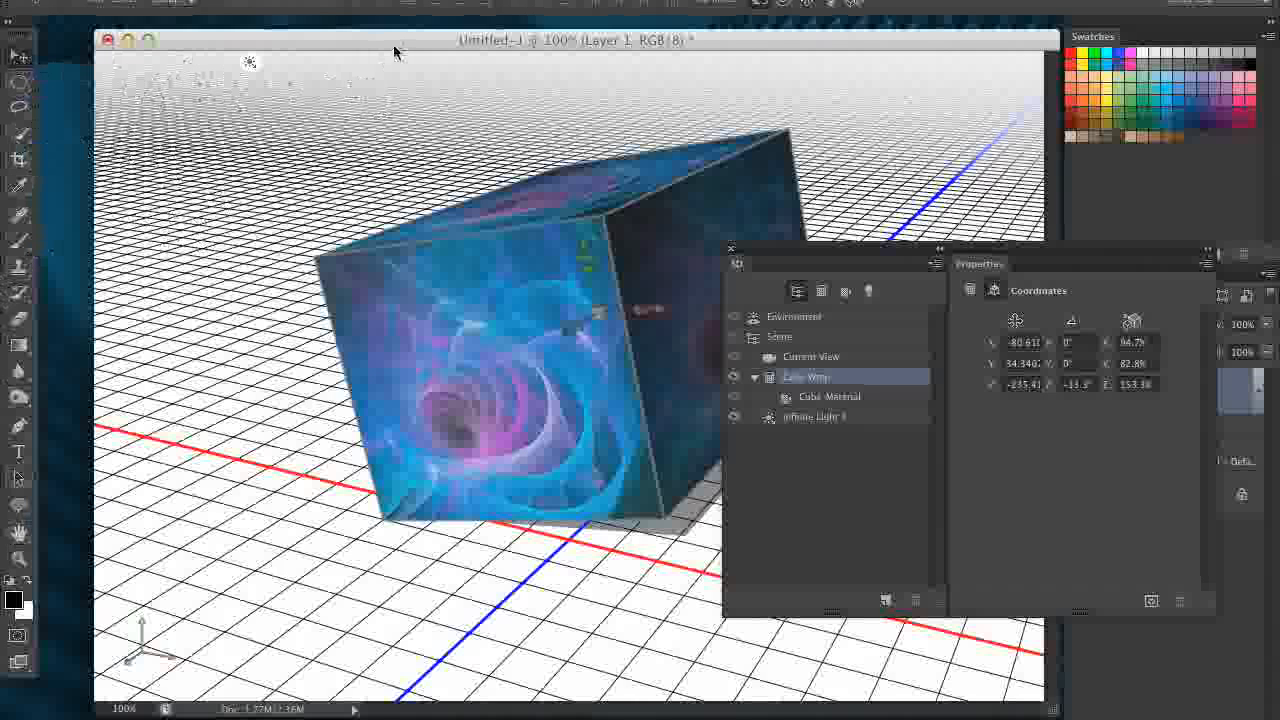
{"action": "left_click_drag", "start_coordinate": [394, 47], "coordinate": [382, 47]}
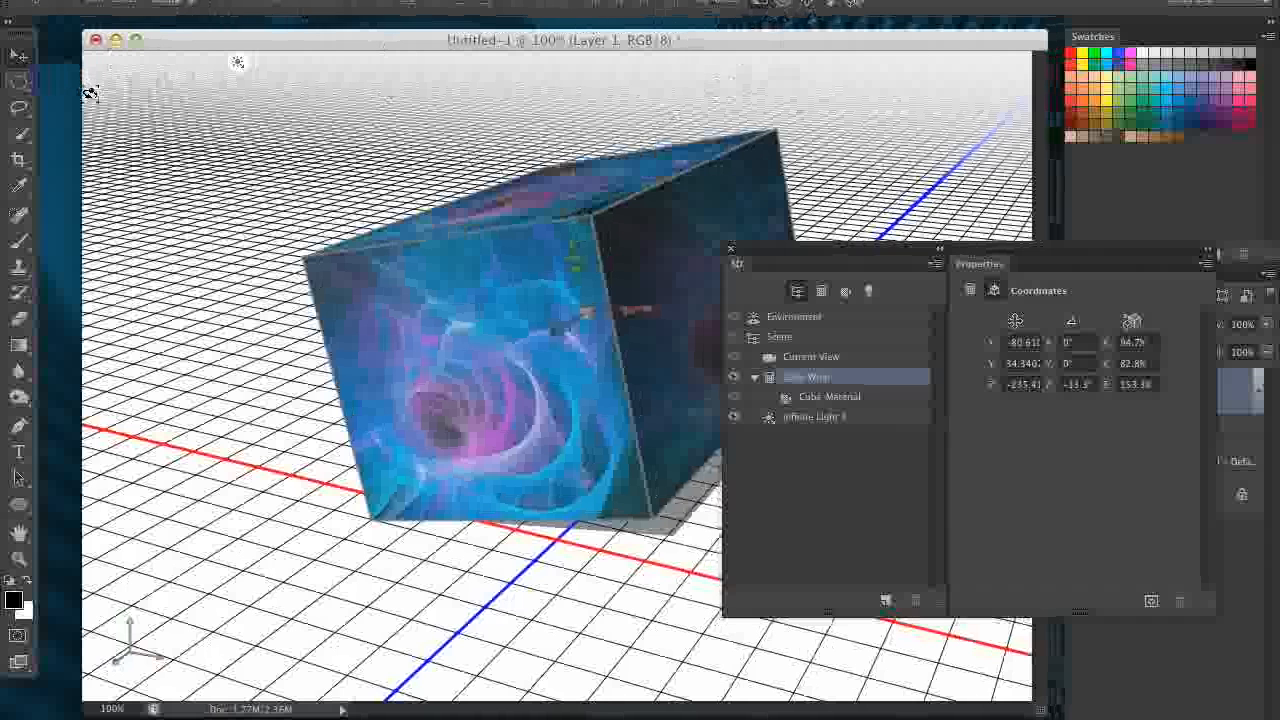
{"action": "left_click", "coordinate": [21, 60]}
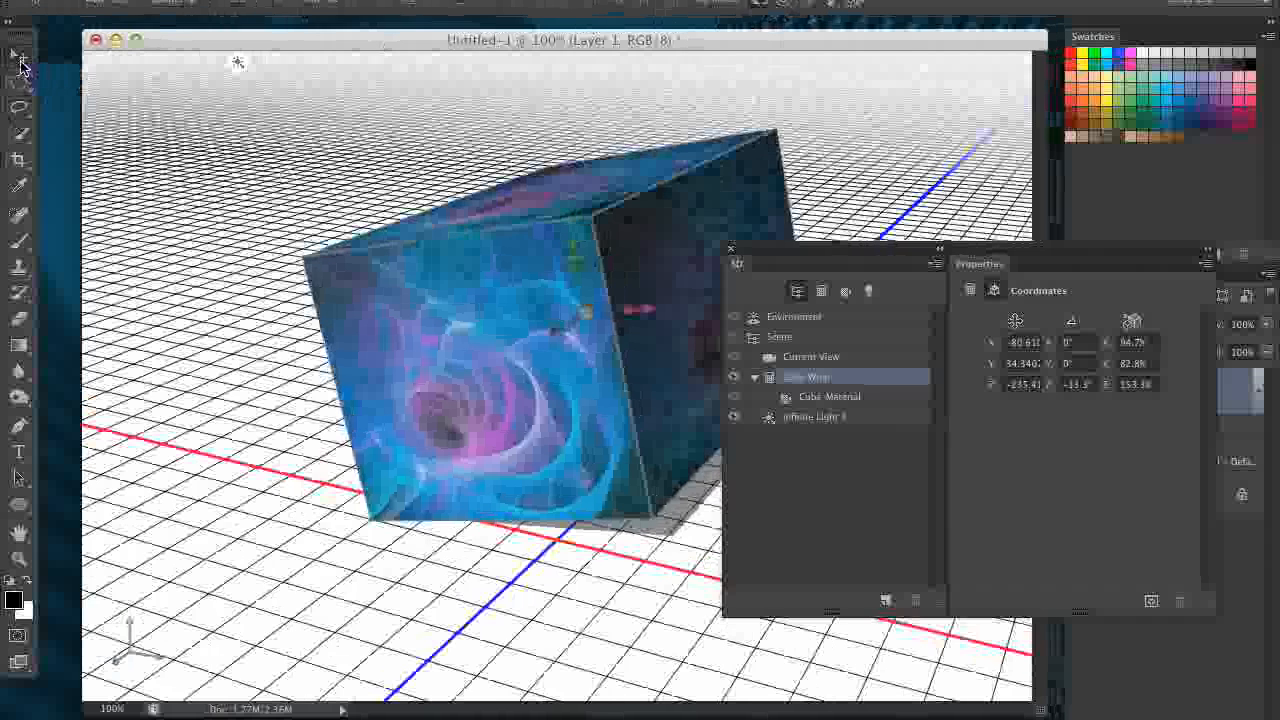
{"action": "left_click_drag", "start_coordinate": [1030, 258], "coordinate": [688, 322]}
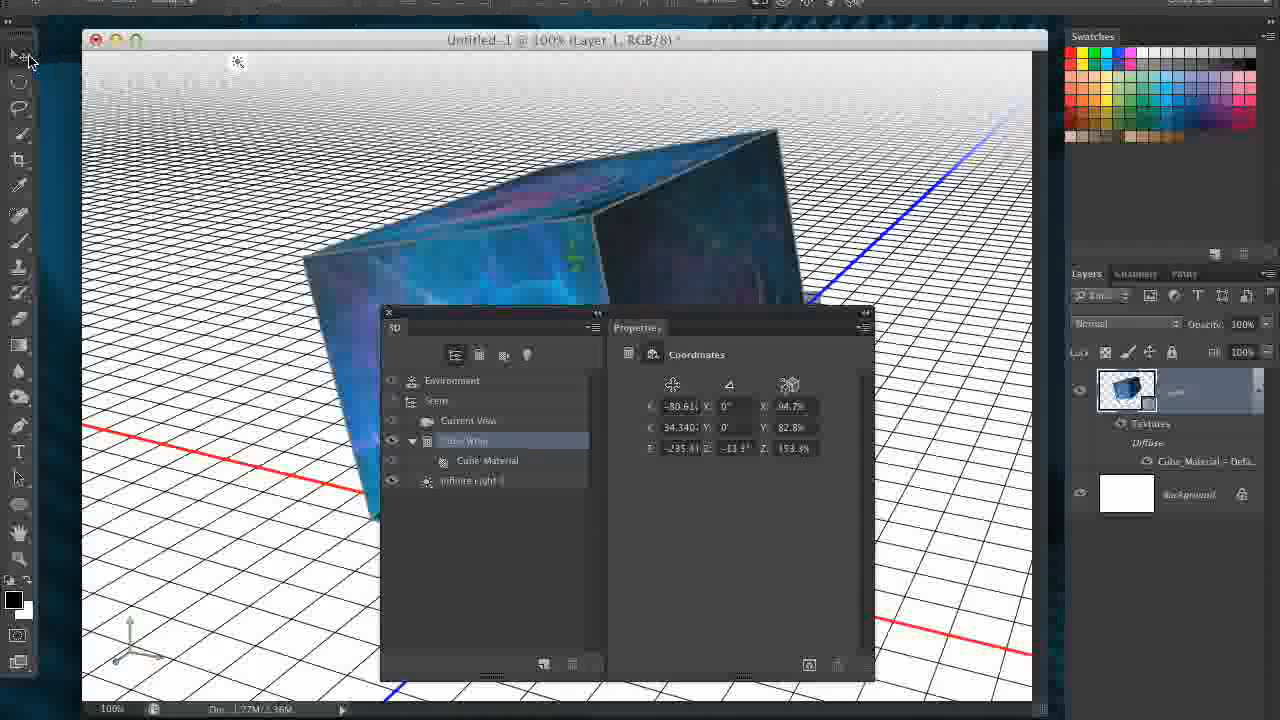
{"action": "left_click_drag", "start_coordinate": [503, 318], "coordinate": [492, 392]}
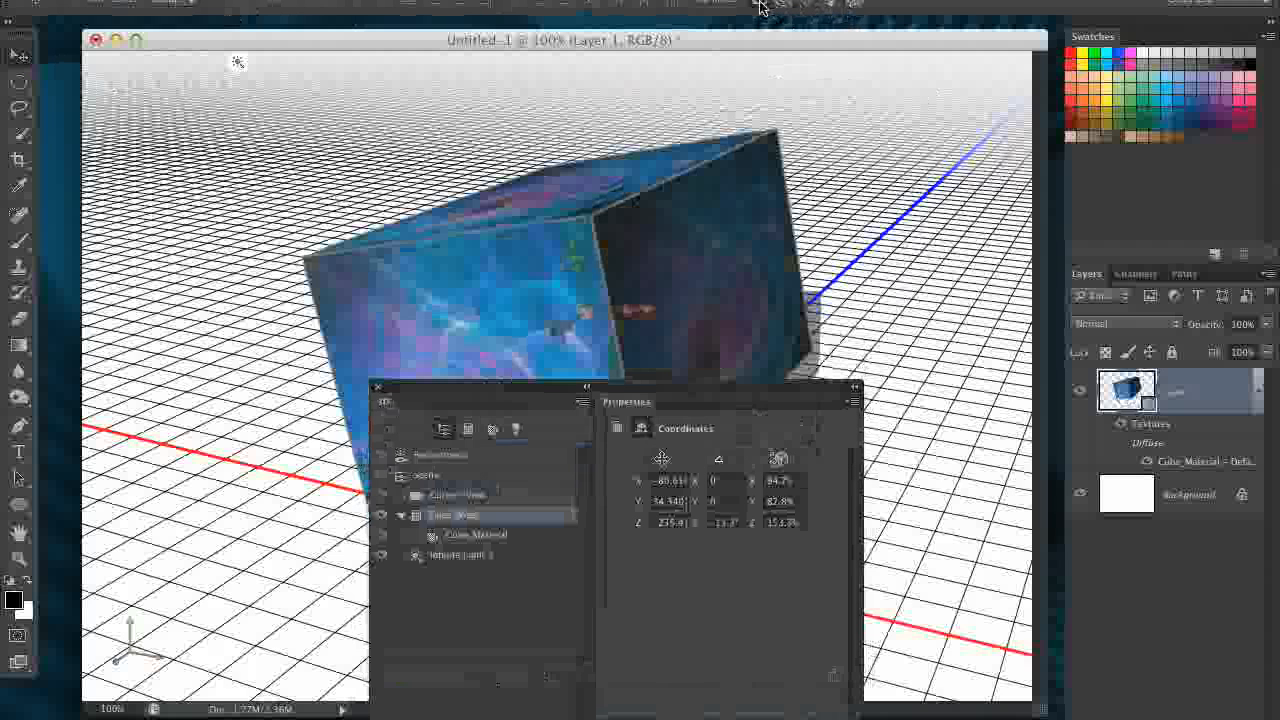
- Rotate, roll and drag the cube mesh with the 3D modes, tilting it further and shifting it up and to the right
{"action": "left_click_drag", "start_coordinate": [813, 134], "coordinate": [710, 547]}
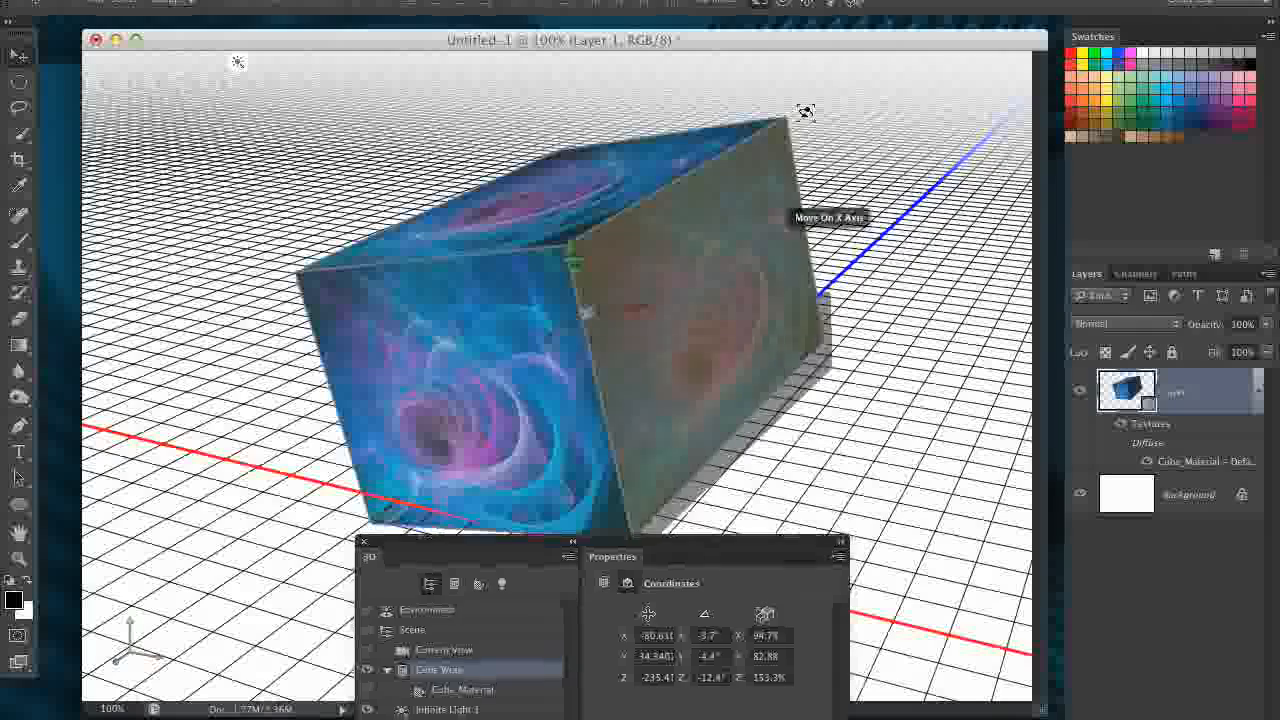
{"action": "left_click_drag", "start_coordinate": [877, 180], "coordinate": [607, 456]}
{"action": "left_click_drag", "start_coordinate": [814, 169], "coordinate": [855, 95]}
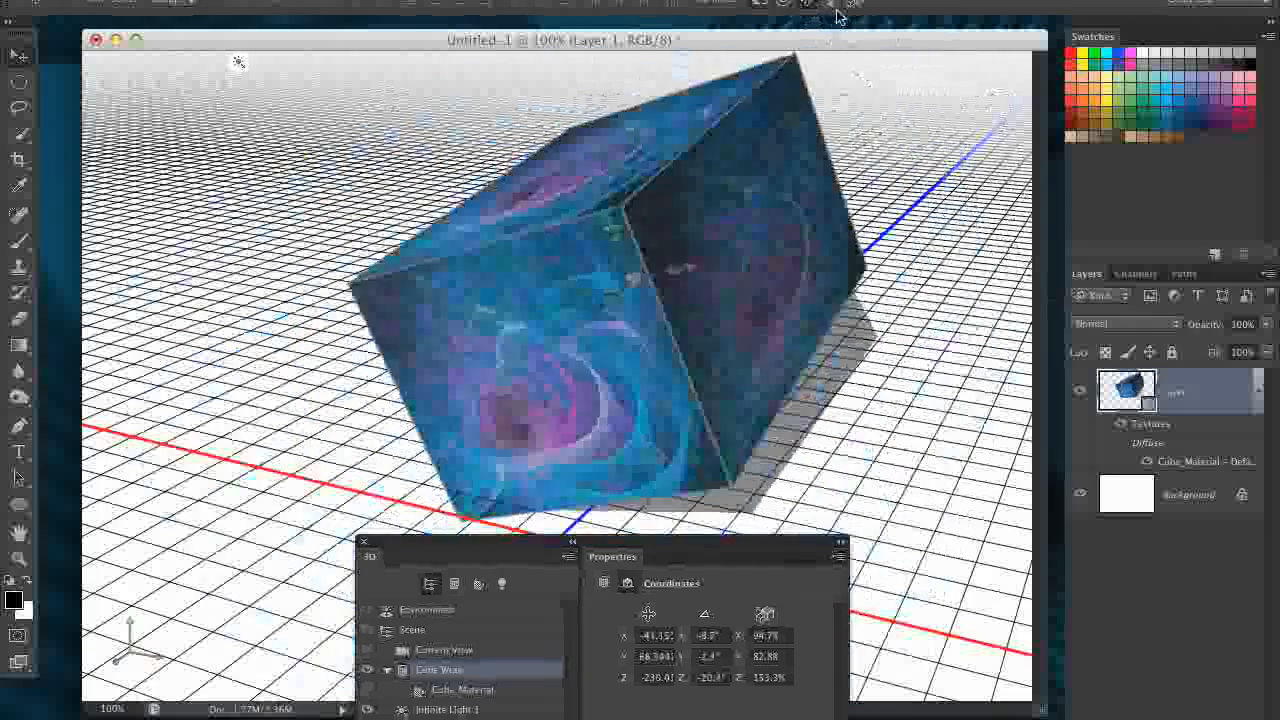
- Select the Current View, slide the camera farther back from the cube and move the floating 3D panels aside
{"action": "left_click", "coordinate": [880, 166]}
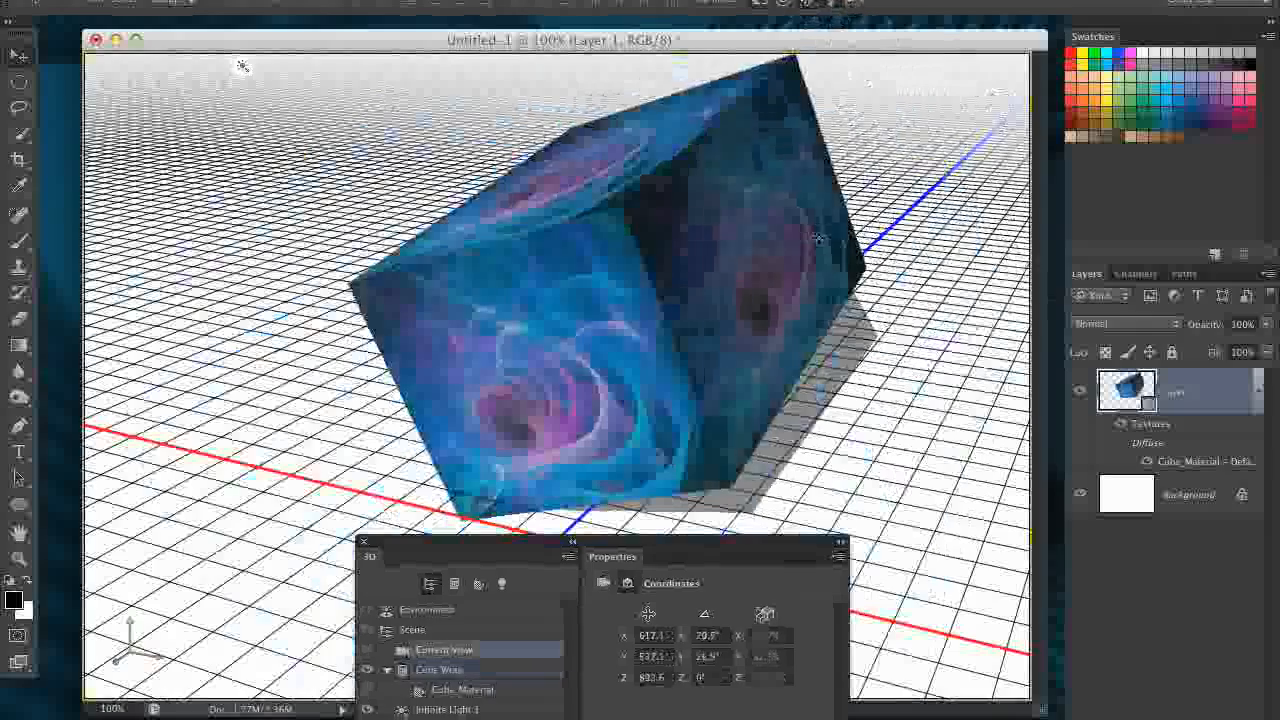
{"action": "left_click_drag", "start_coordinate": [870, 236], "coordinate": [816, 167]}
{"action": "left_click_drag", "start_coordinate": [558, 543], "coordinate": [935, 270]}
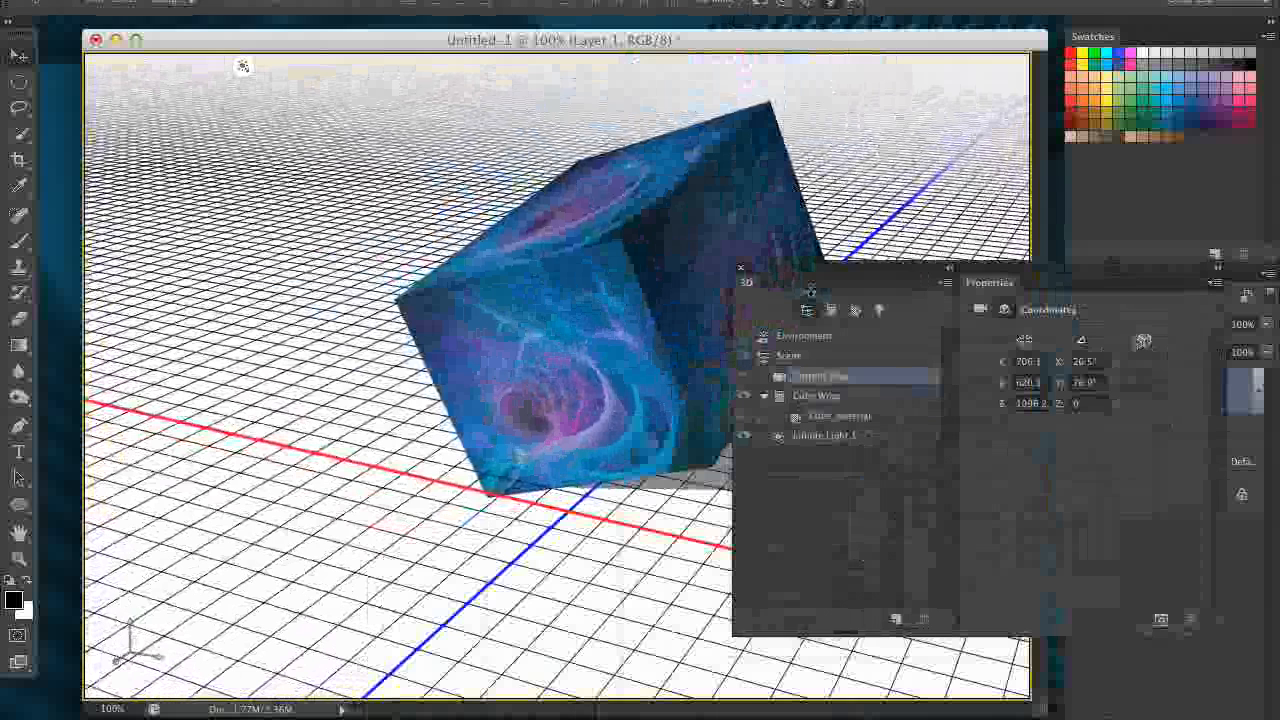
{"action": "left_click_drag", "start_coordinate": [812, 268], "coordinate": [868, 105]}
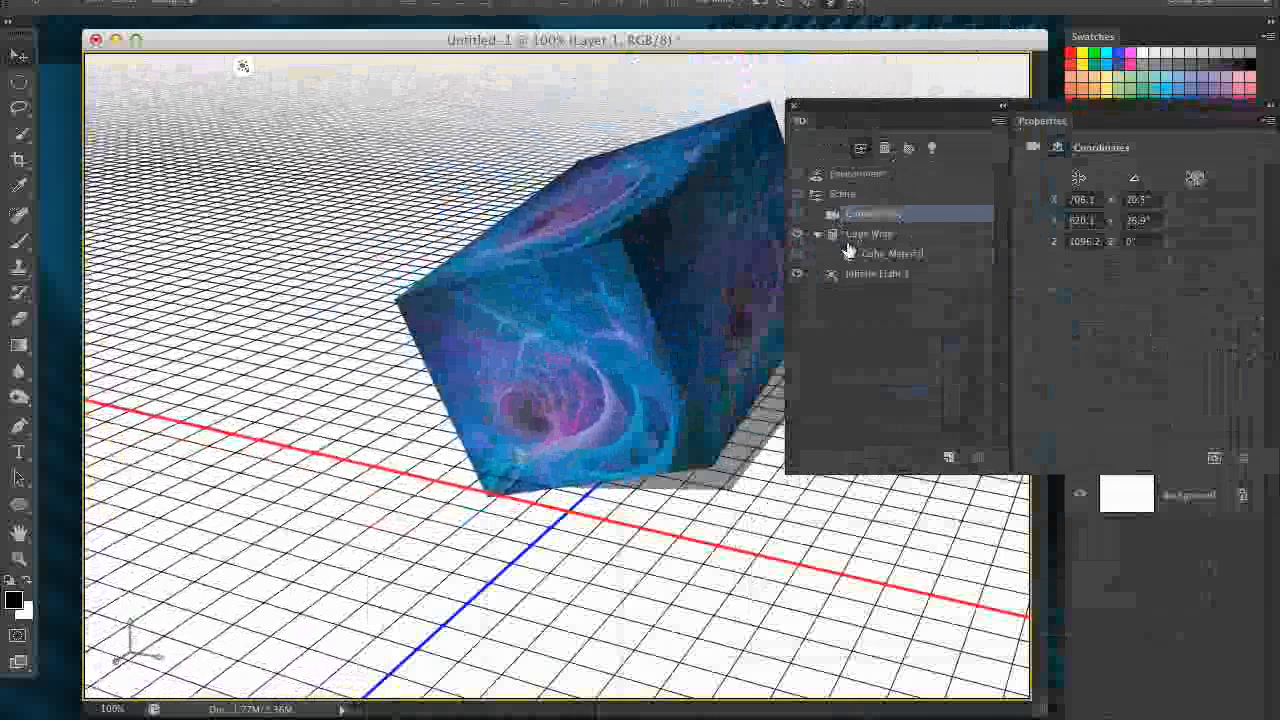
{"action": "left_click_drag", "start_coordinate": [849, 106], "coordinate": [923, 97]}
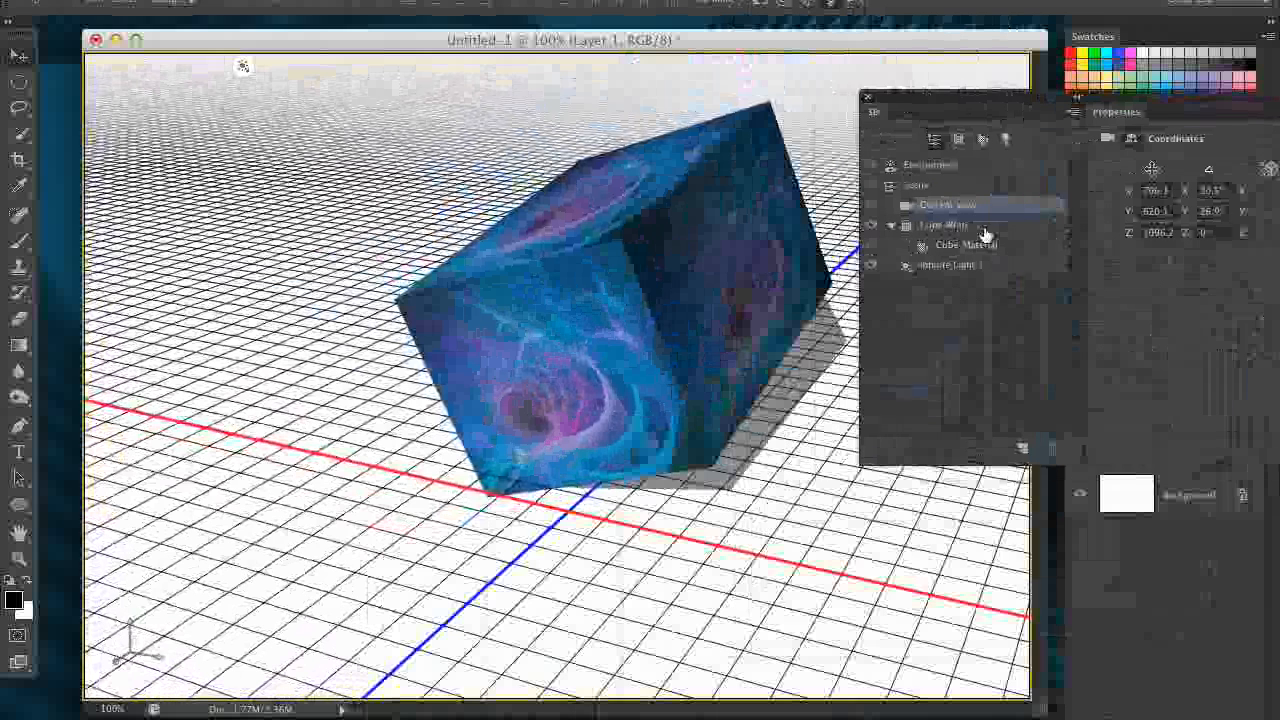
- Select the Cube Wrap mesh and rotate it freely to about -17.4° on X and -11° on Y
{"action": "left_click", "coordinate": [950, 229]}
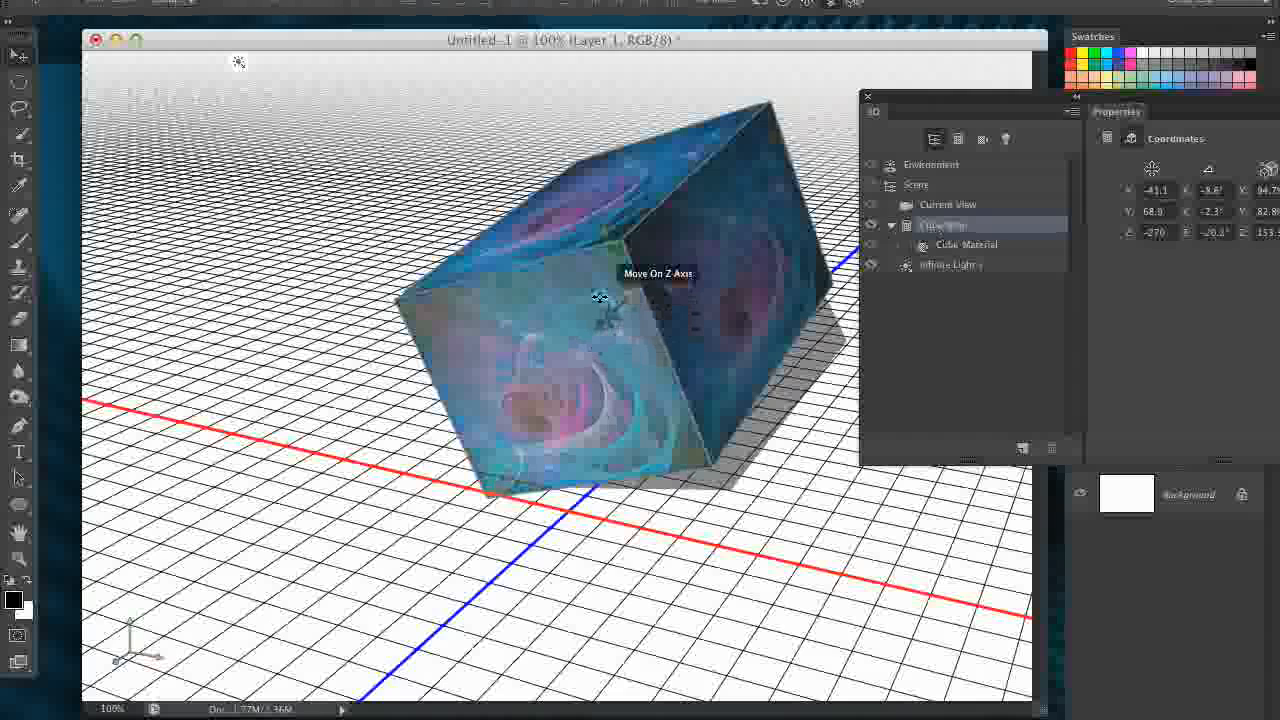
{"action": "double_click", "coordinate": [958, 227]}
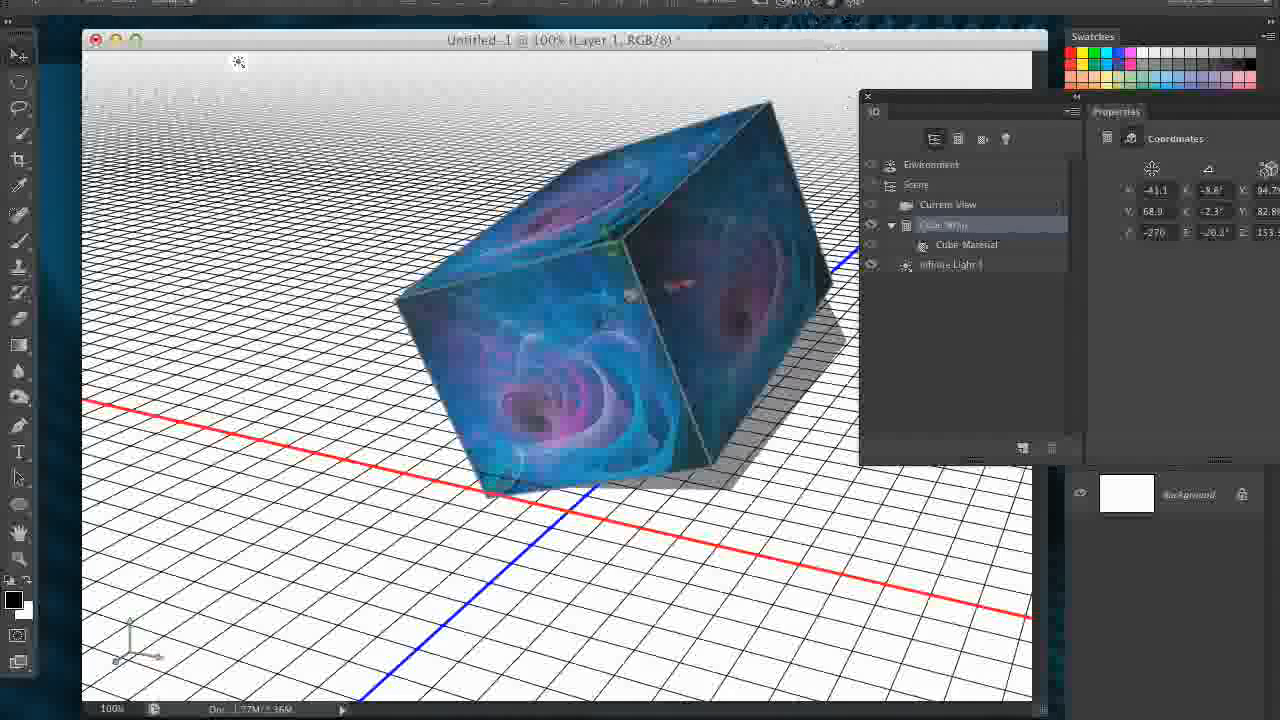
{"action": "left_click_drag", "start_coordinate": [861, 118], "coordinate": [803, 111]}
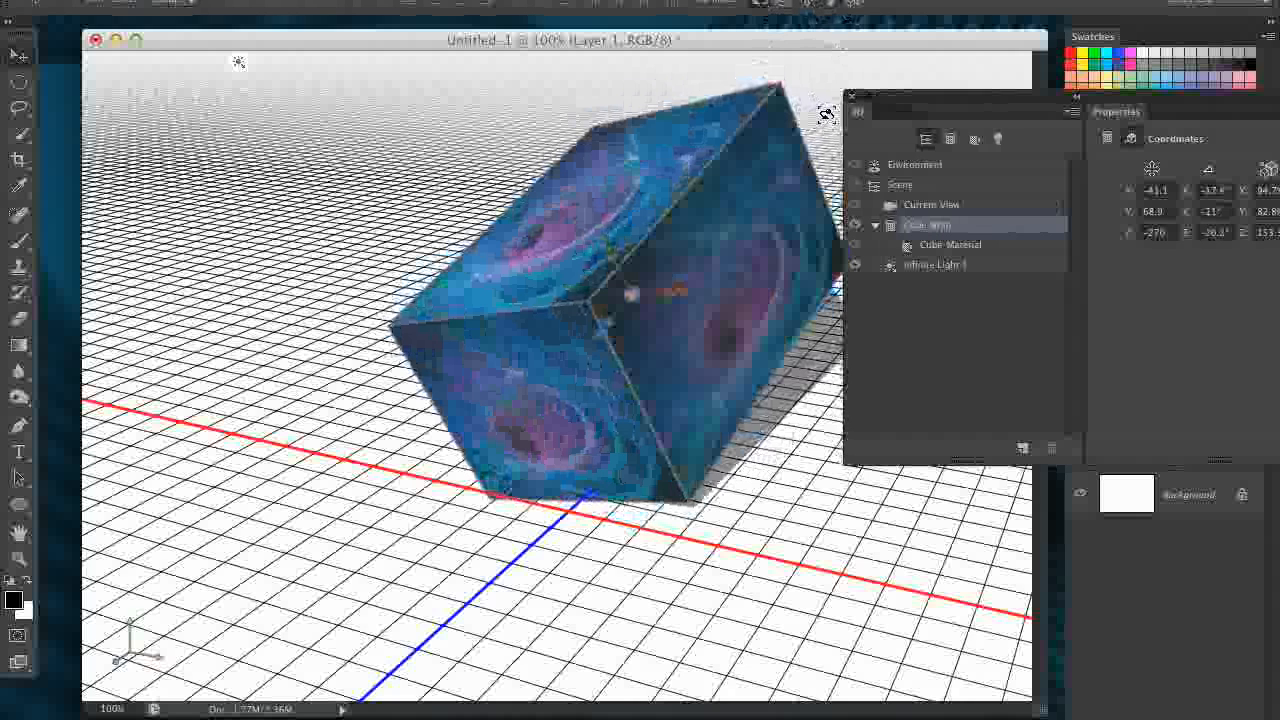
{"action": "left_click_drag", "start_coordinate": [814, 118], "coordinate": [832, 139]}
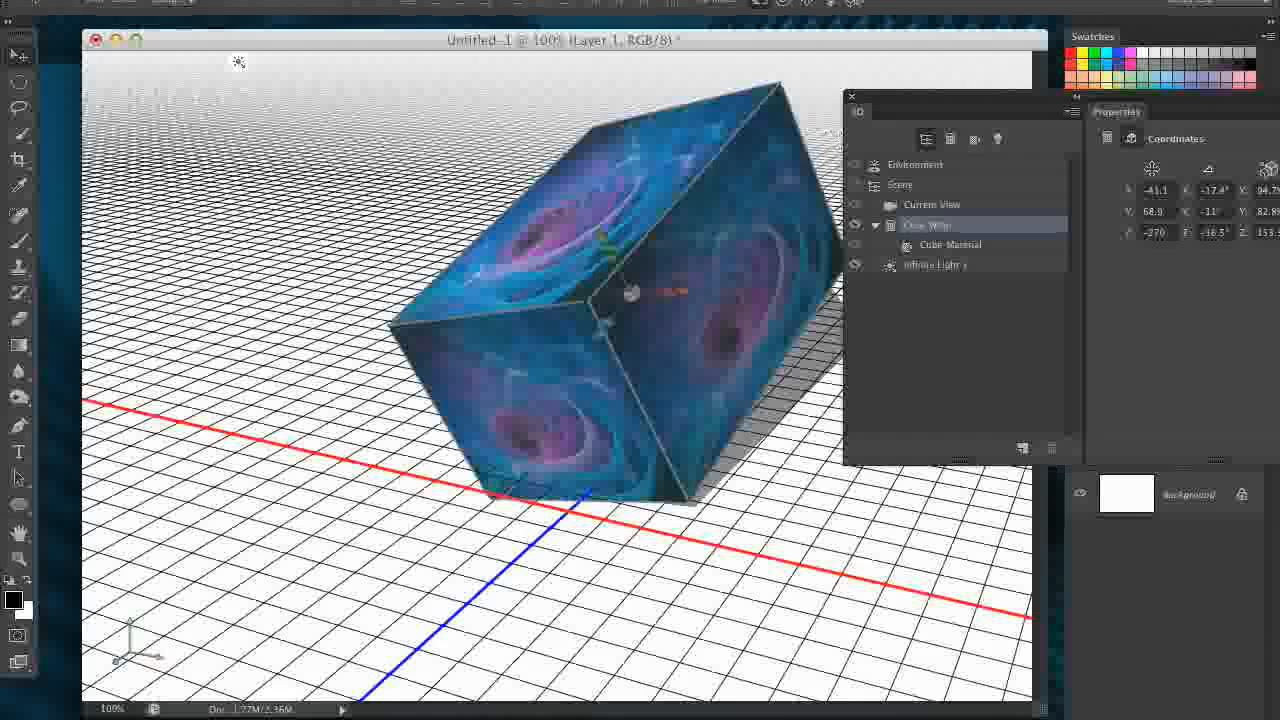
- Select the Current View and orbit the camera around the scene, ending at a lower front angle on the cube
{"action": "left_click", "coordinate": [941, 168]}
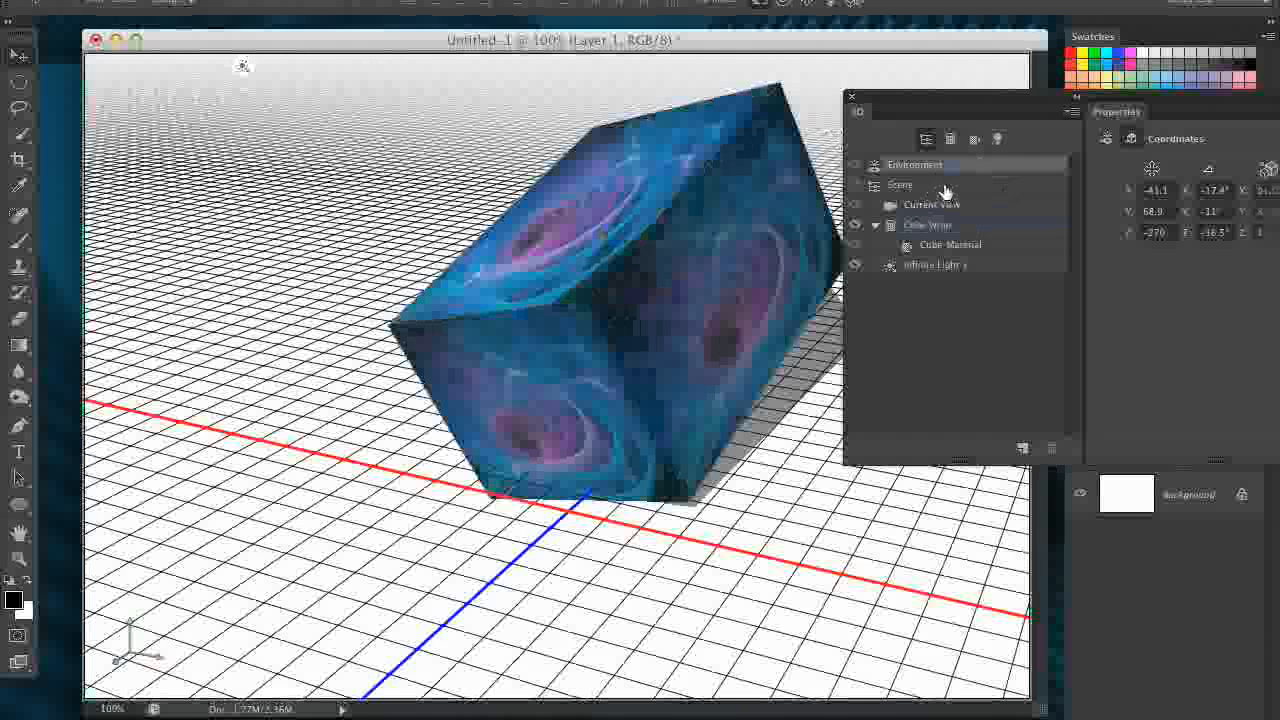
{"action": "left_click", "coordinate": [975, 210]}
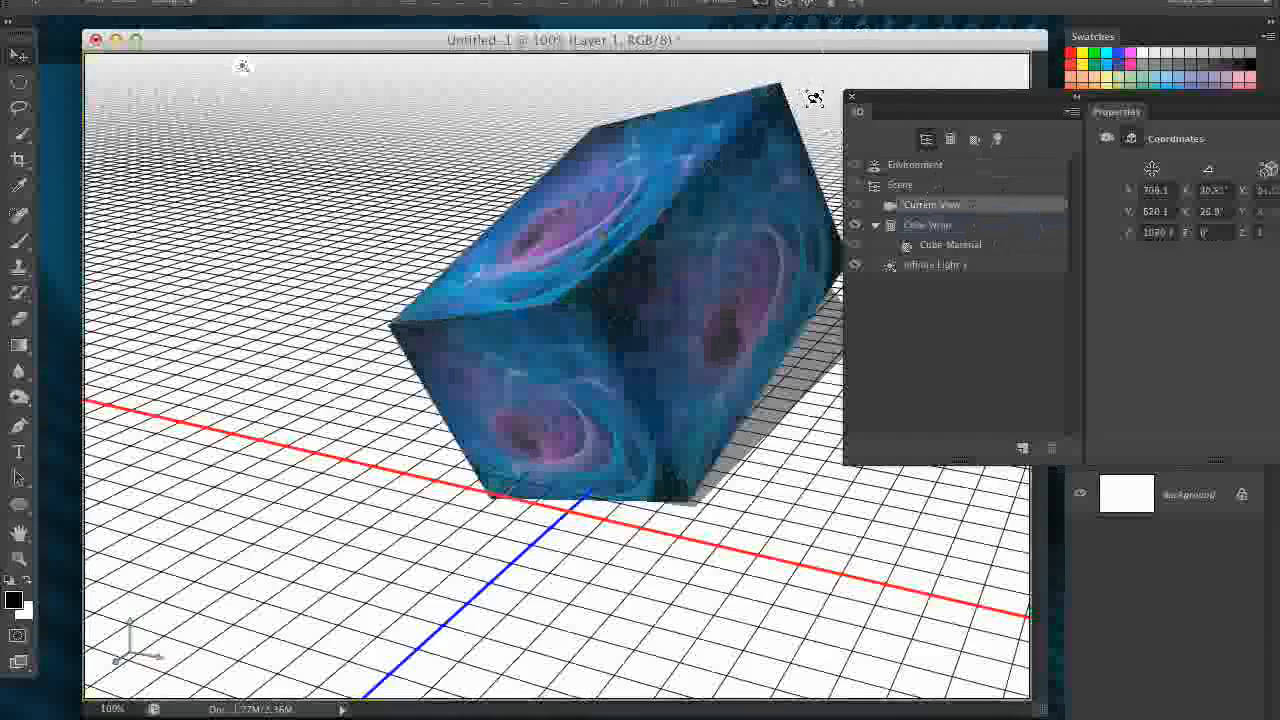
{"action": "left_click_drag", "start_coordinate": [815, 98], "coordinate": [1058, 66]}
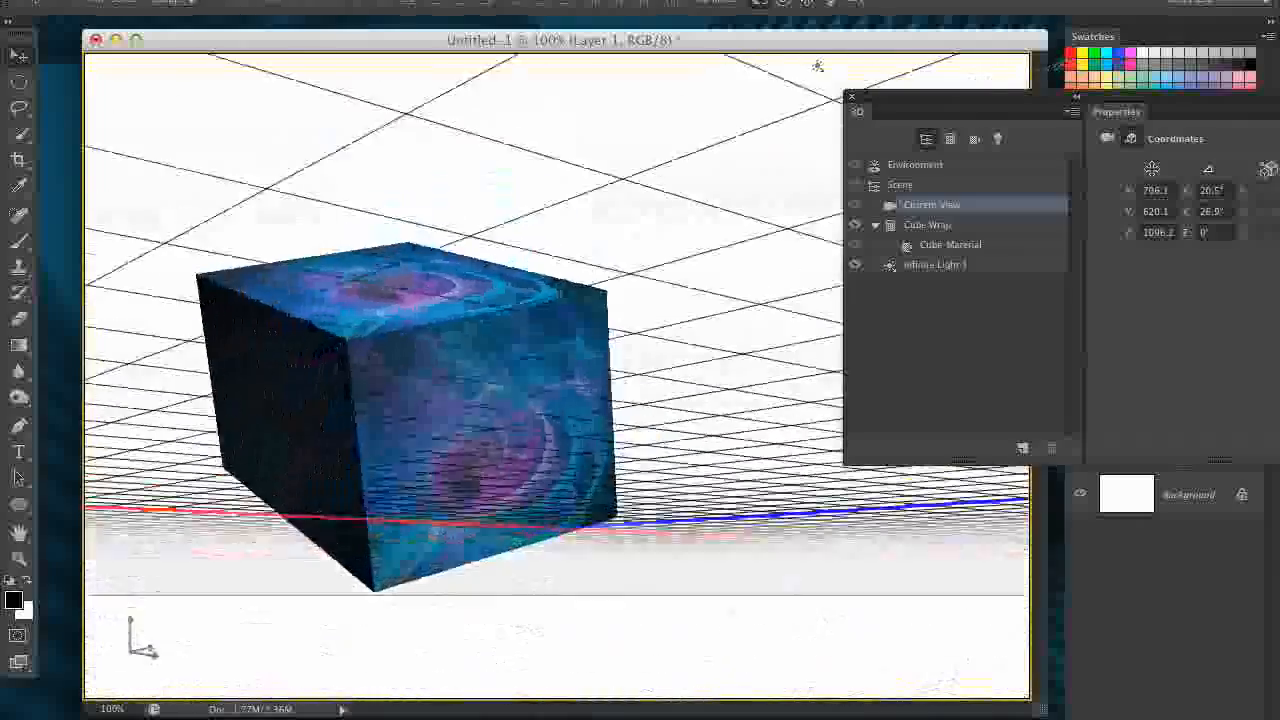
{"action": "left_click_drag", "start_coordinate": [817, 66], "coordinate": [422, 65]}
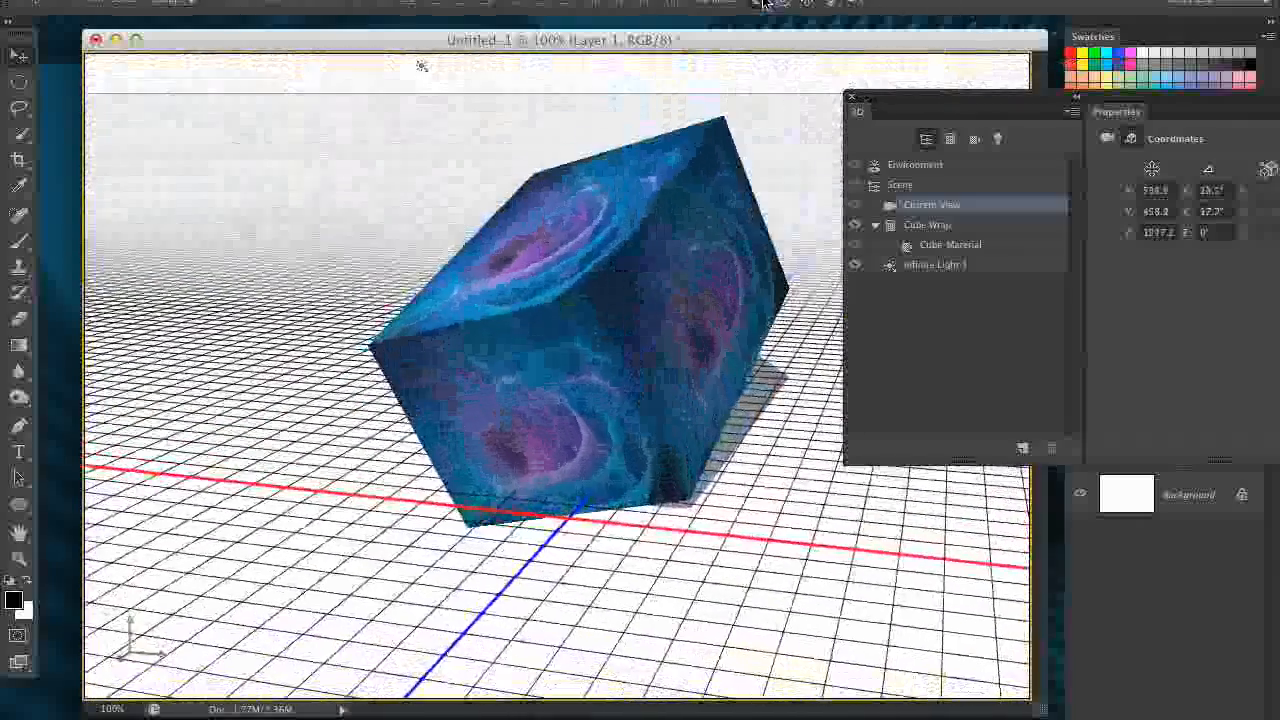
- Select the Cube Wrap mesh again and rotate it in place to about -34.7° on X and -25° on Y
{"action": "left_click", "coordinate": [953, 231]}
{"action": "left_click_drag", "start_coordinate": [830, 330], "coordinate": [809, 137]}
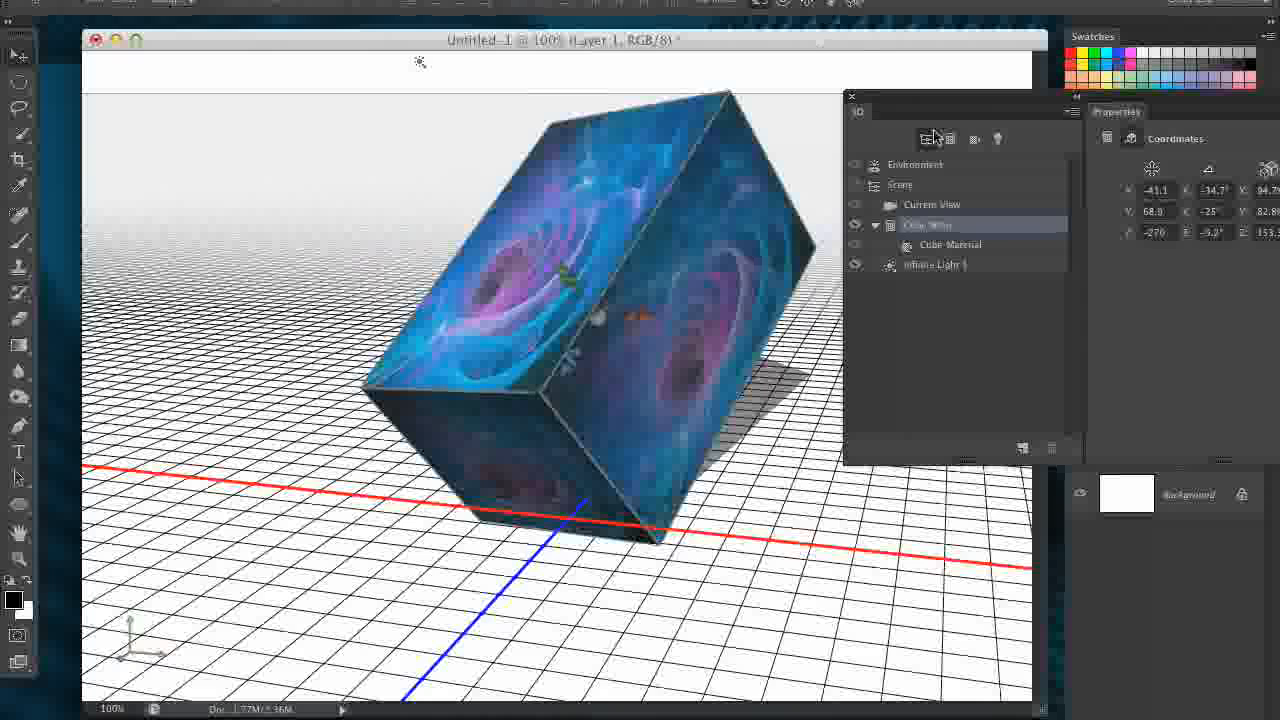
- Select Infinite Light 1 in the scene and arrange the document window and floating panels so the whole cube is uncovered
{"action": "left_click_drag", "start_coordinate": [933, 103], "coordinate": [873, 120]}
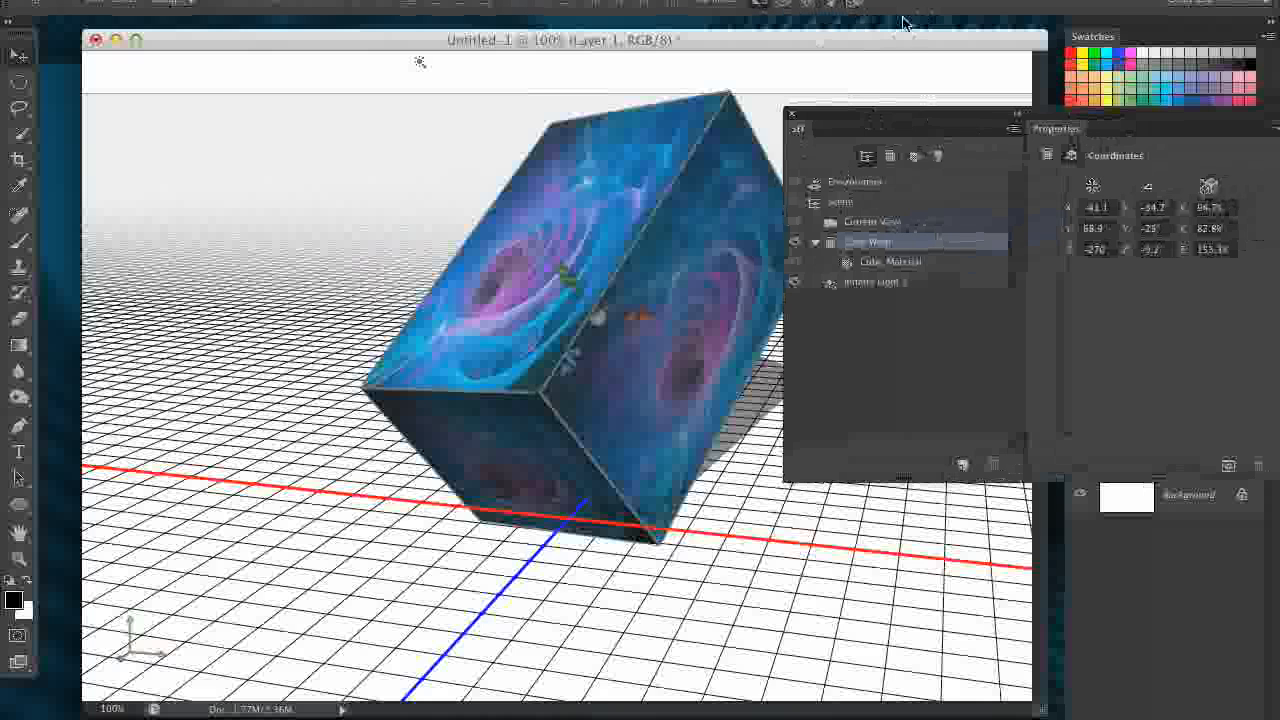
{"action": "left_click_drag", "start_coordinate": [648, 40], "coordinate": [622, 37]}
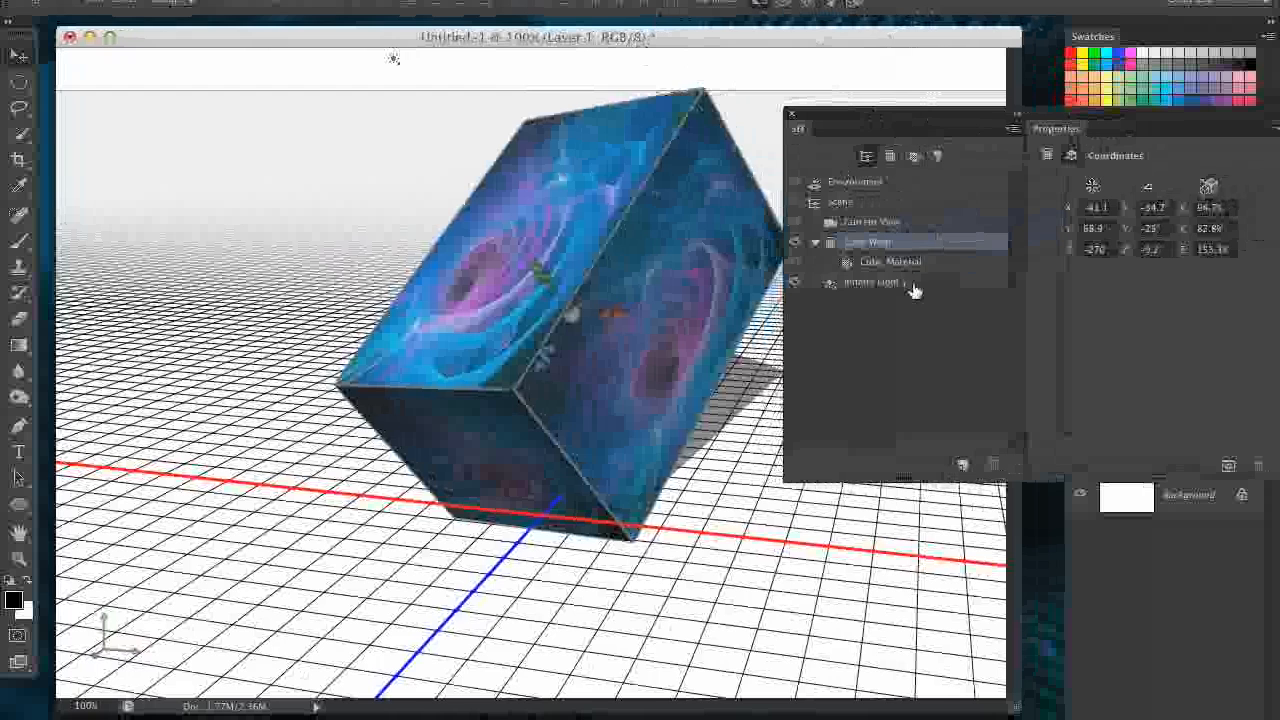
{"action": "left_click", "coordinate": [958, 283]}
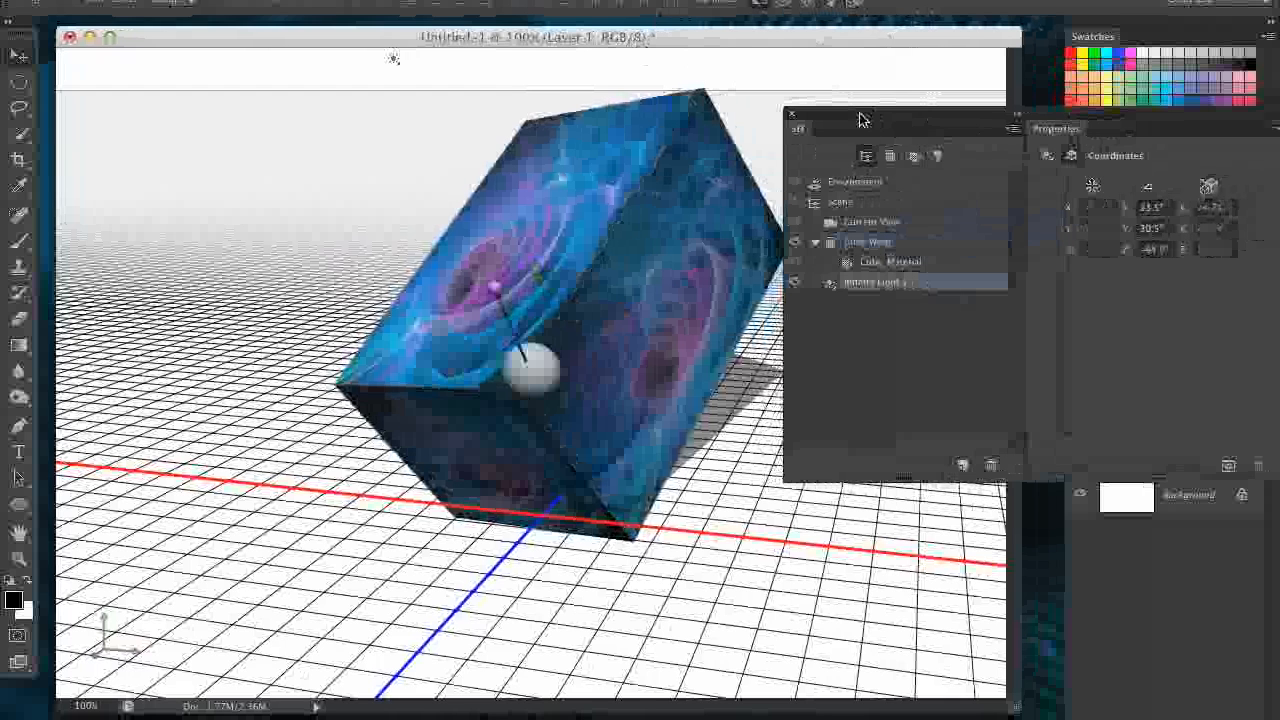
{"action": "left_click_drag", "start_coordinate": [860, 119], "coordinate": [966, 146]}
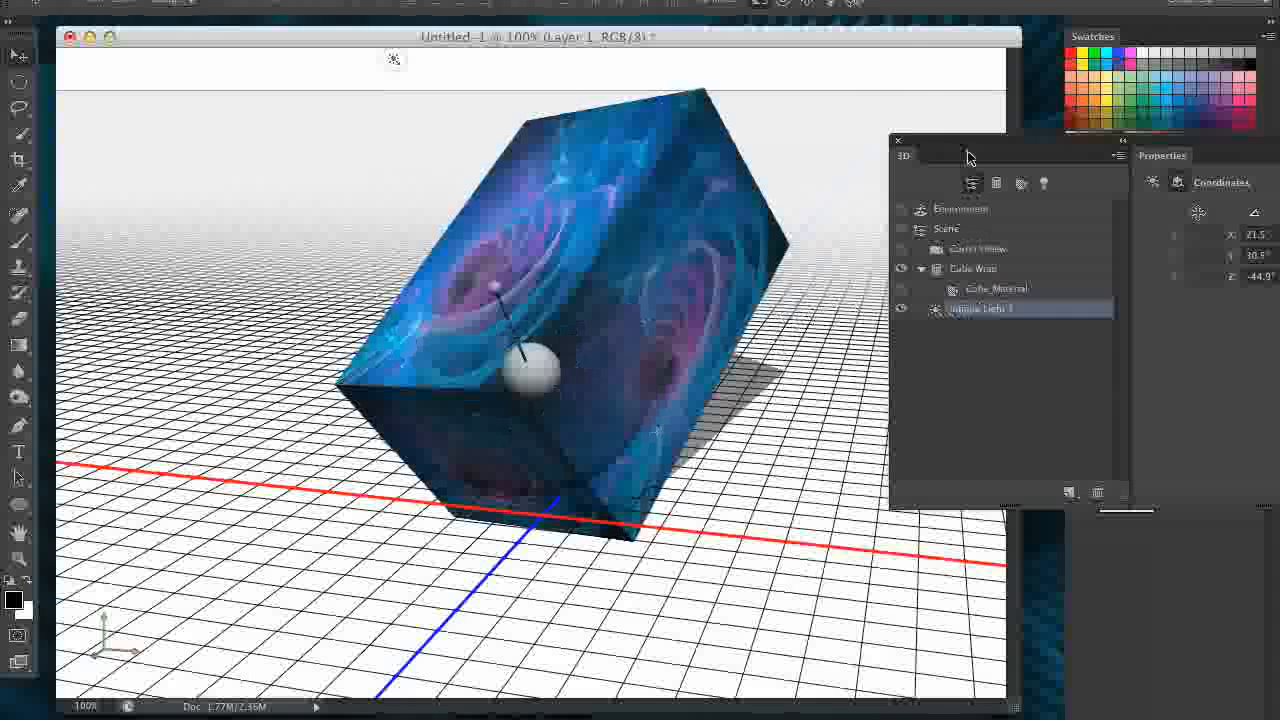
- Rotate Infinite Light 1 freely to about 31.5° on X and -53.1° on Z so the cube's shadow shifts direction
{"action": "mouse_move", "coordinate": [667, 352]}
{"action": "left_mouse_down"}
{"action": "mouse_move", "coordinate": [797, 437]}
{"action": "mouse_move", "coordinate": [824, 372]}
{"action": "mouse_move", "coordinate": [652, 366]}
{"action": "mouse_move", "coordinate": [652, 380]}
{"action": "mouse_move", "coordinate": [608, 366]}
{"action": "mouse_move", "coordinate": [554, 269]}
{"action": "left_mouse_up"}
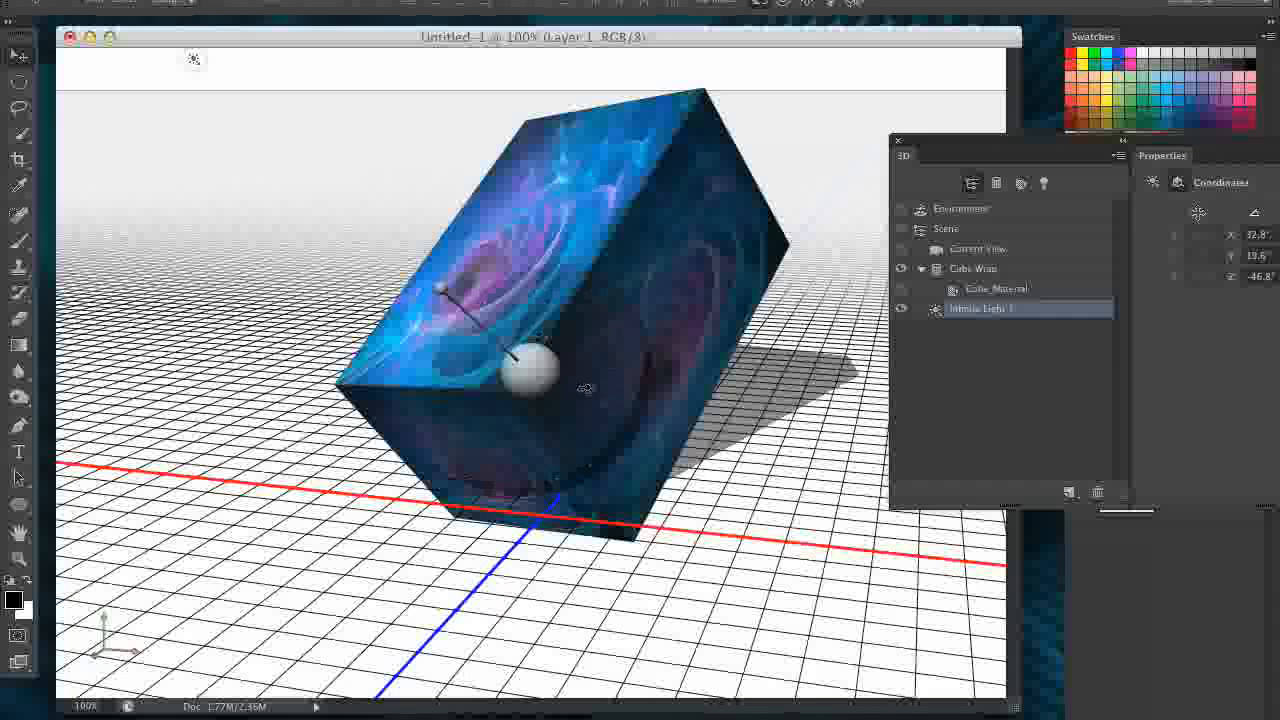
{"action": "mouse_move", "coordinate": [587, 388]}
{"action": "left_mouse_down"}
{"action": "mouse_move", "coordinate": [524, 372]}
{"action": "mouse_move", "coordinate": [516, 347]}
{"action": "mouse_move", "coordinate": [601, 348]}
{"action": "mouse_move", "coordinate": [590, 385]}
{"action": "mouse_move", "coordinate": [510, 318]}
{"action": "mouse_move", "coordinate": [476, 268]}
{"action": "mouse_move", "coordinate": [408, 267]}
{"action": "mouse_move", "coordinate": [391, 203]}
{"action": "mouse_move", "coordinate": [403, 223]}
{"action": "mouse_move", "coordinate": [718, 298]}
{"action": "mouse_move", "coordinate": [629, 330]}
{"action": "mouse_move", "coordinate": [430, 286]}
{"action": "mouse_move", "coordinate": [486, 229]}
{"action": "mouse_move", "coordinate": [283, 57]}
{"action": "mouse_move", "coordinate": [253, 75]}
{"action": "left_mouse_up"}
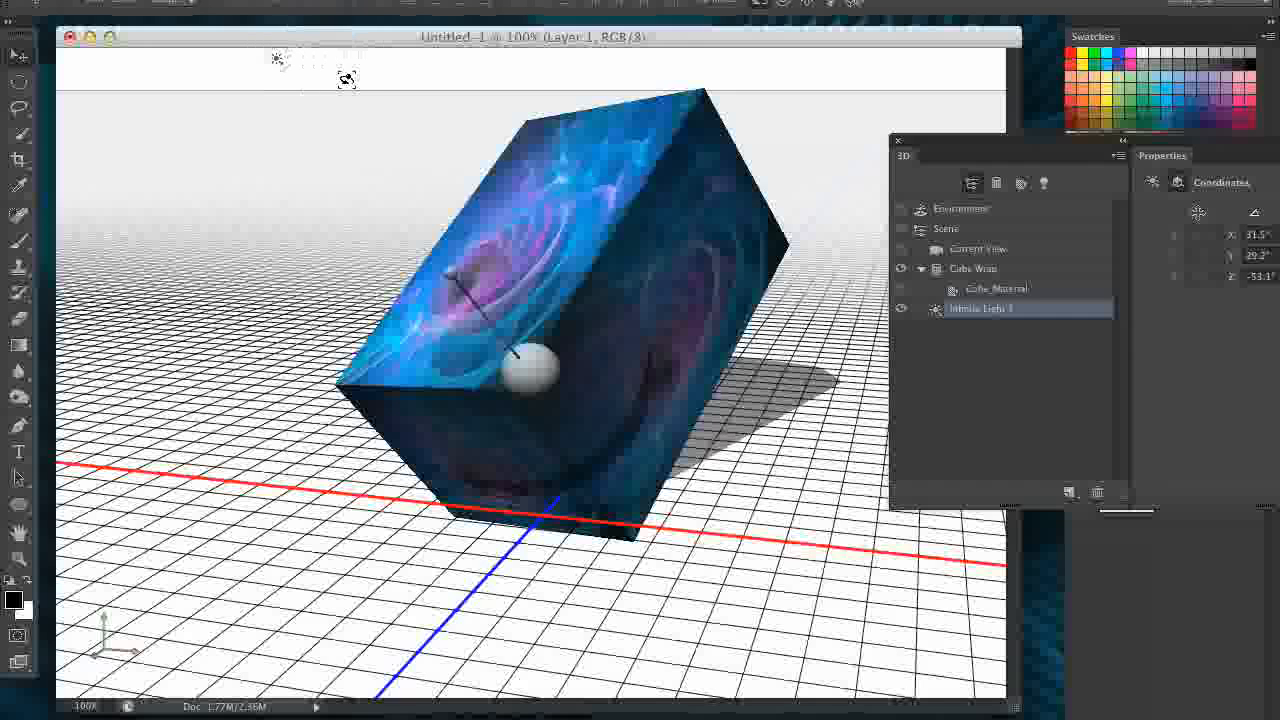
- Hide the 3D Ground Plane in the document
{"action": "left_click_drag", "start_coordinate": [938, 141], "coordinate": [735, 185]}
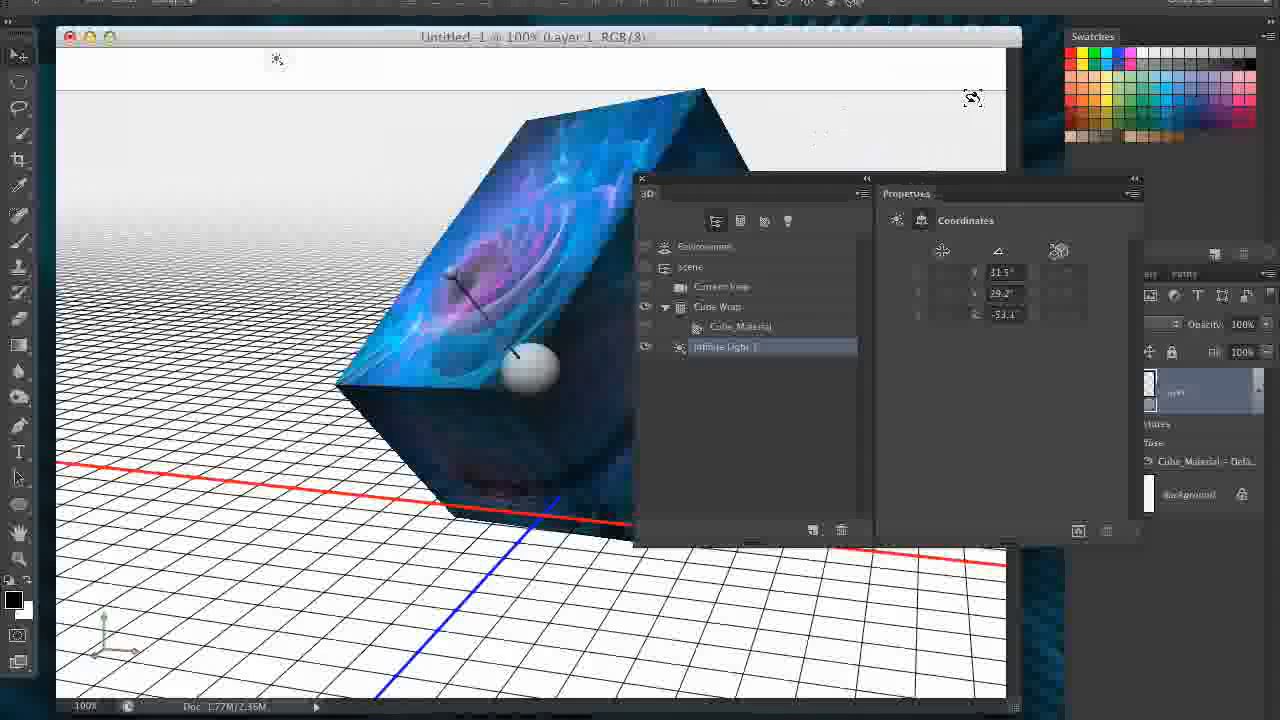
{"action": "mouse_move", "coordinate": [924, 191]}
{"action": "left_mouse_down"}
{"action": "mouse_move", "coordinate": [898, 259]}
{"action": "mouse_move", "coordinate": [844, 302]}
{"action": "left_mouse_up"}
{"action": "left_click", "coordinate": [620, 0]}
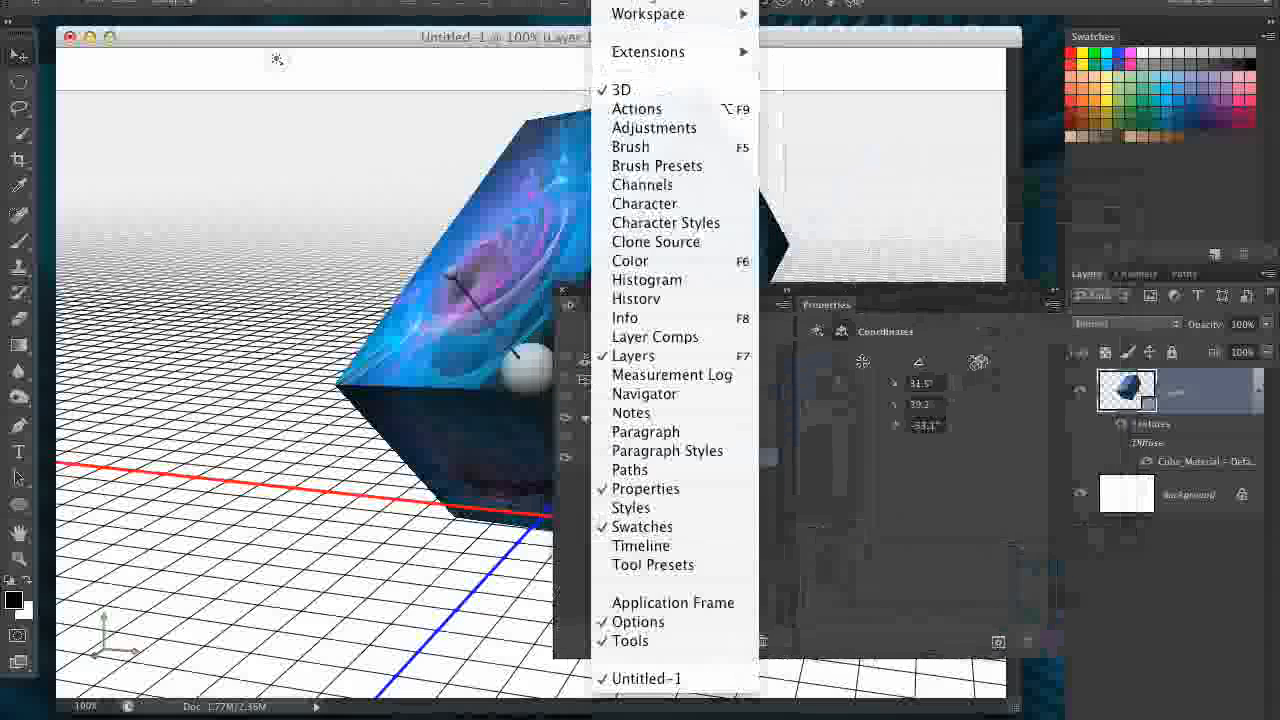
{"action": "mouse_move", "coordinate": [575, 0]}
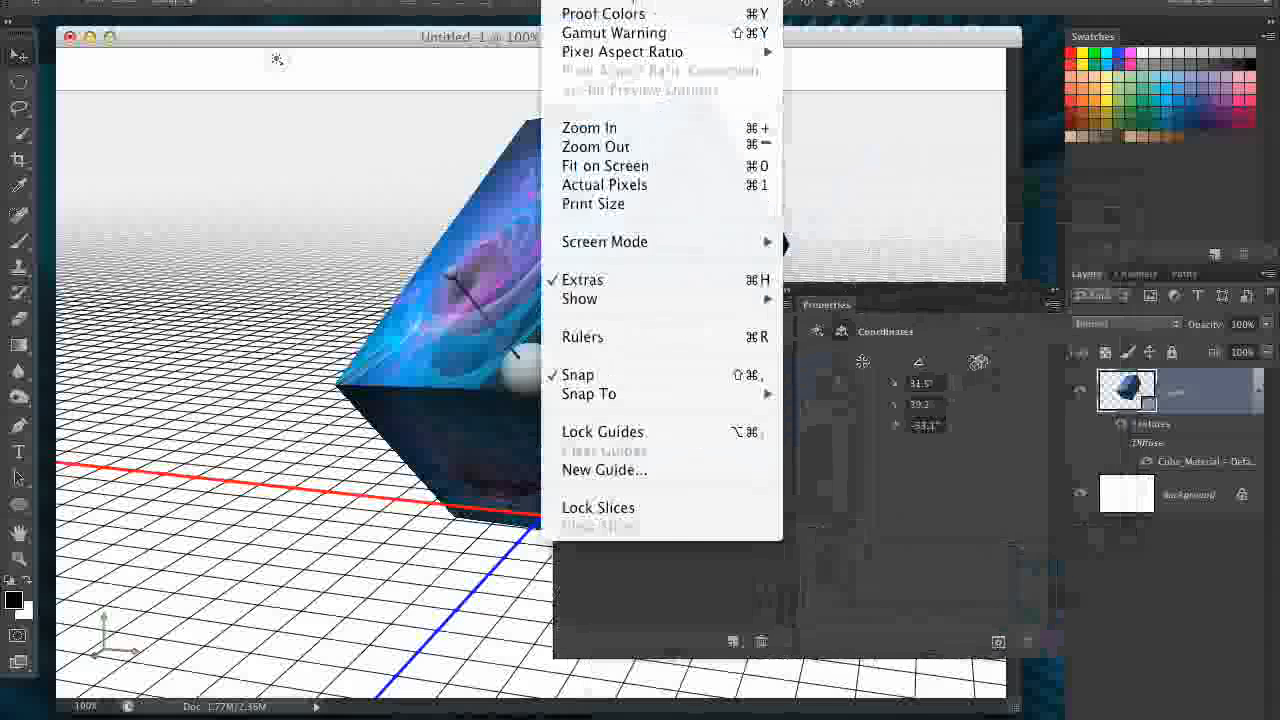
{"action": "mouse_move", "coordinate": [597, 298]}
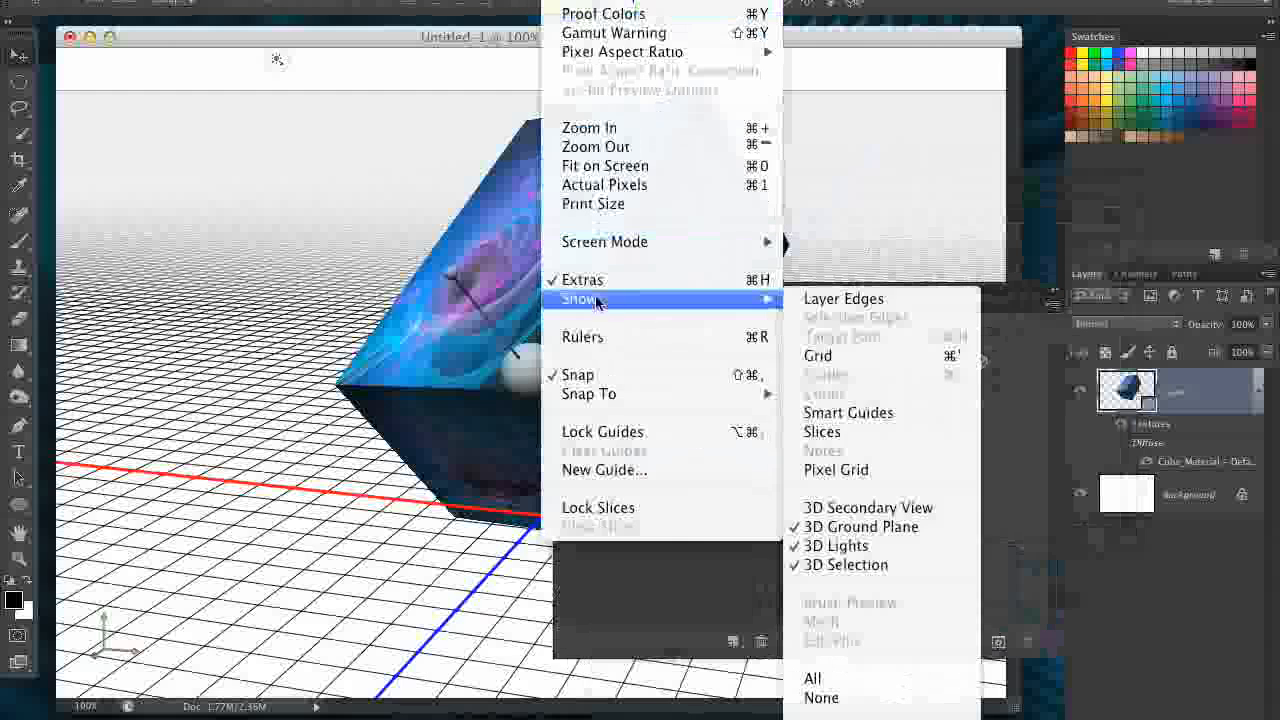
{"action": "left_click", "coordinate": [872, 528]}
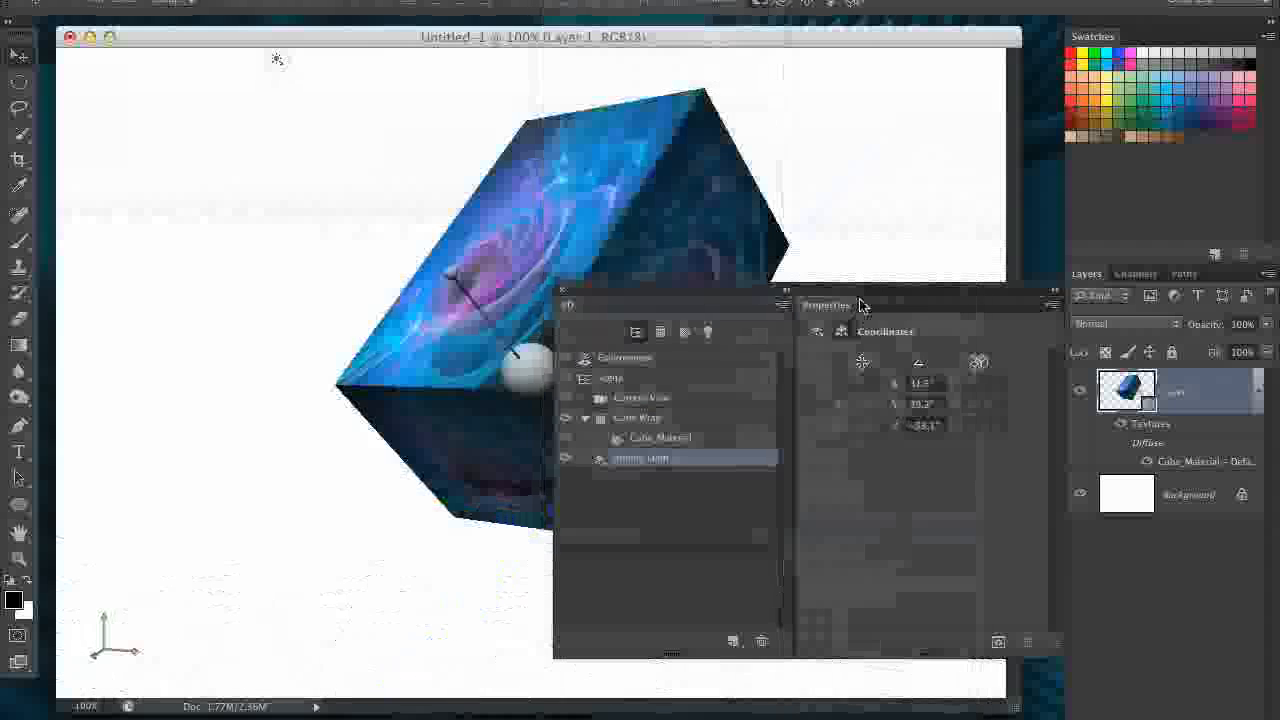
- Uncover the cube from the floating panels, show the 3D Secondary View and switch its camera to Right
{"action": "left_click_drag", "start_coordinate": [860, 305], "coordinate": [832, 630]}
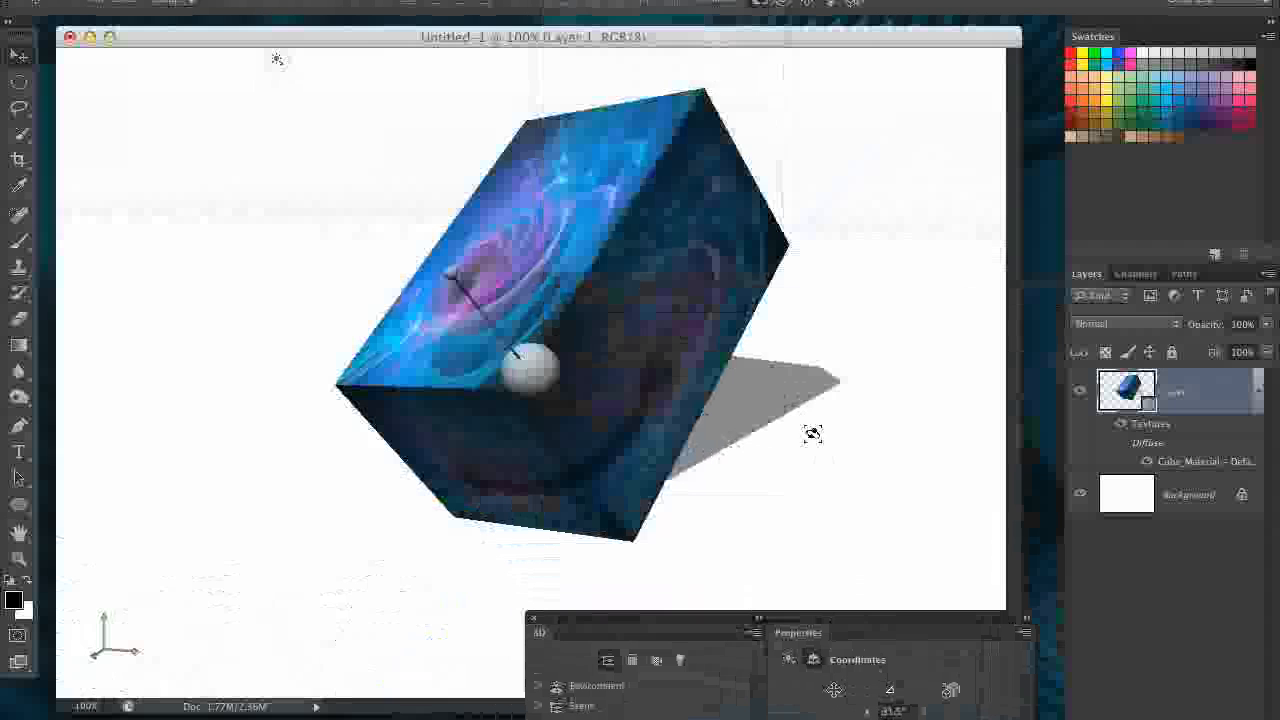
{"action": "left_click", "coordinate": [562, 1]}
{"action": "mouse_move", "coordinate": [517, 1]}
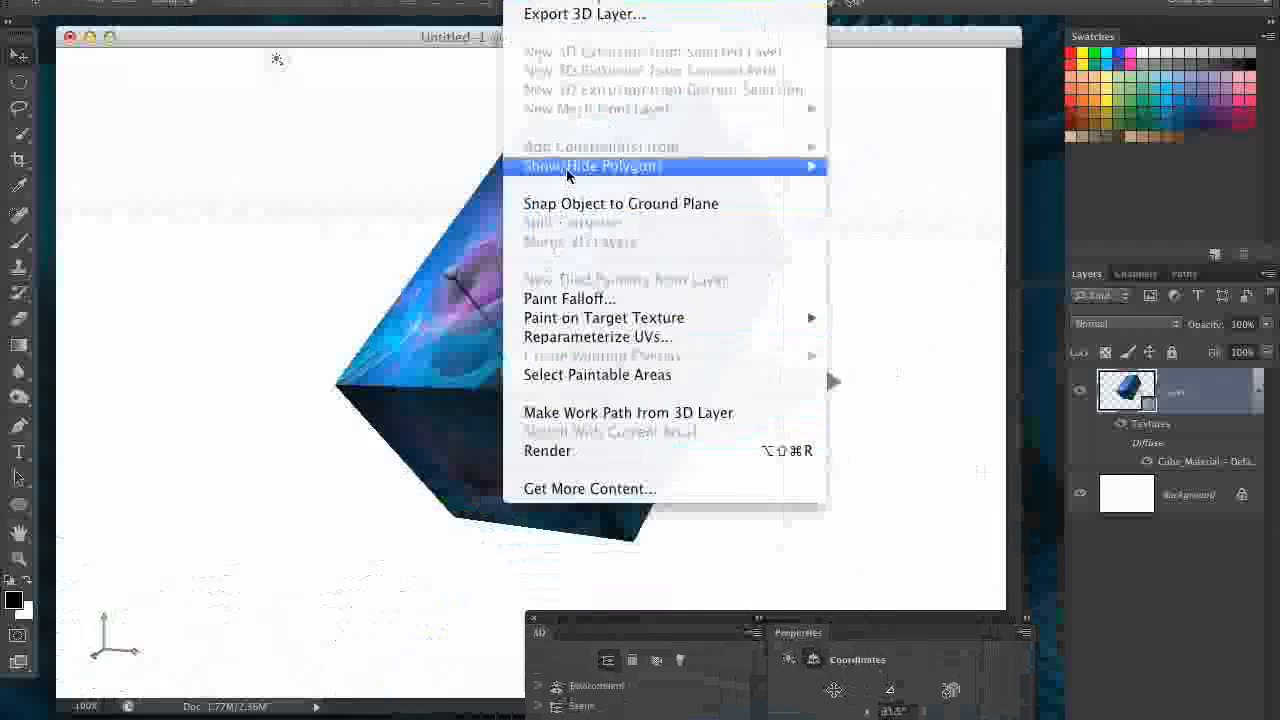
{"action": "mouse_move", "coordinate": [565, 3]}
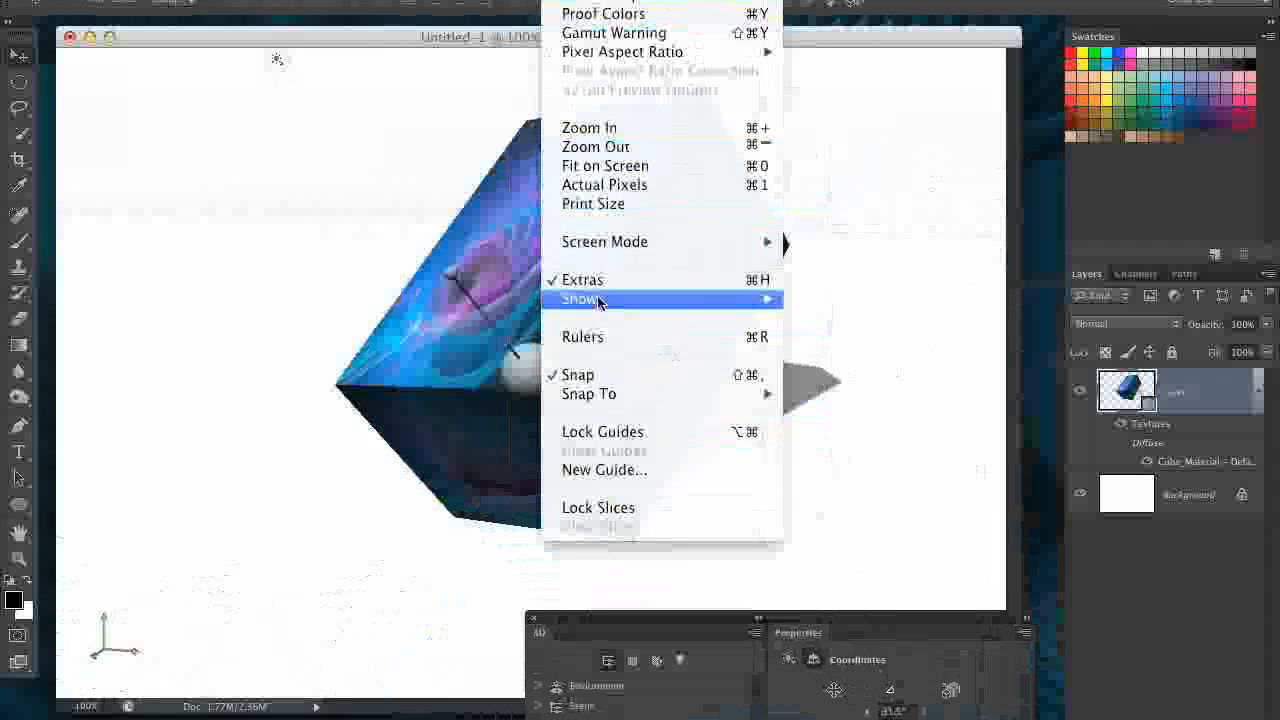
{"action": "left_click", "coordinate": [850, 506]}
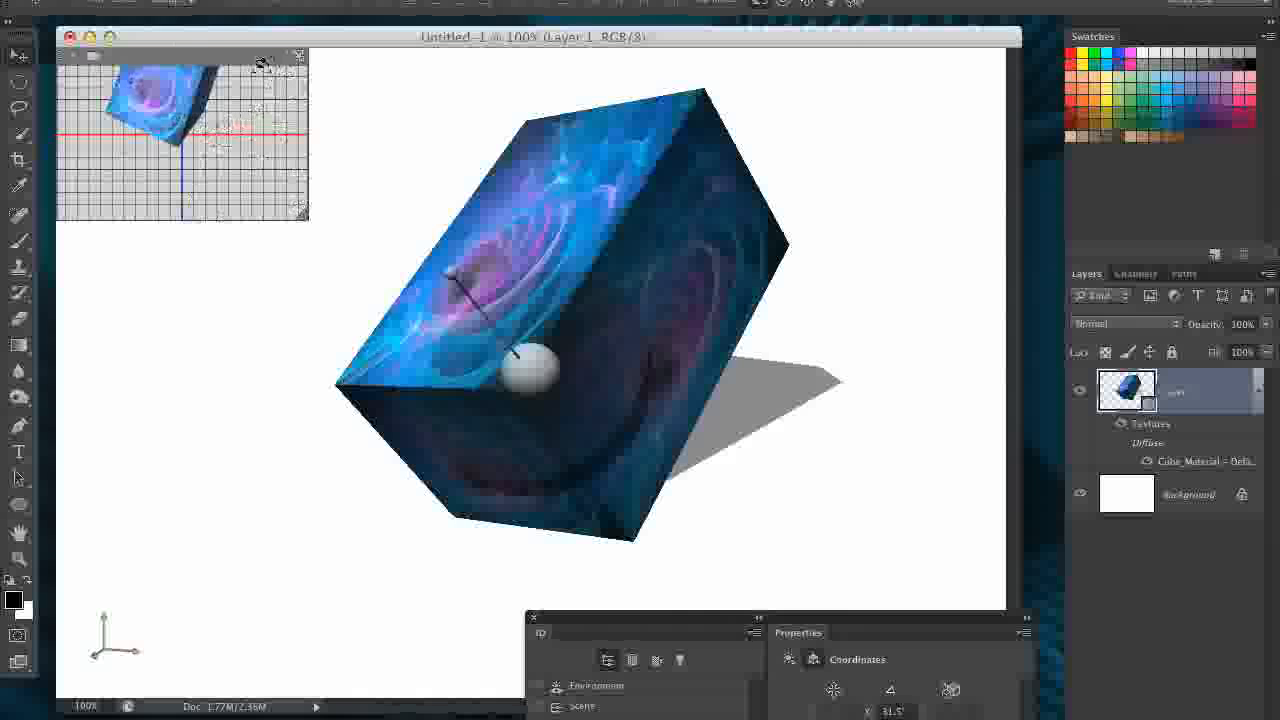
{"action": "left_click", "coordinate": [93, 56]}
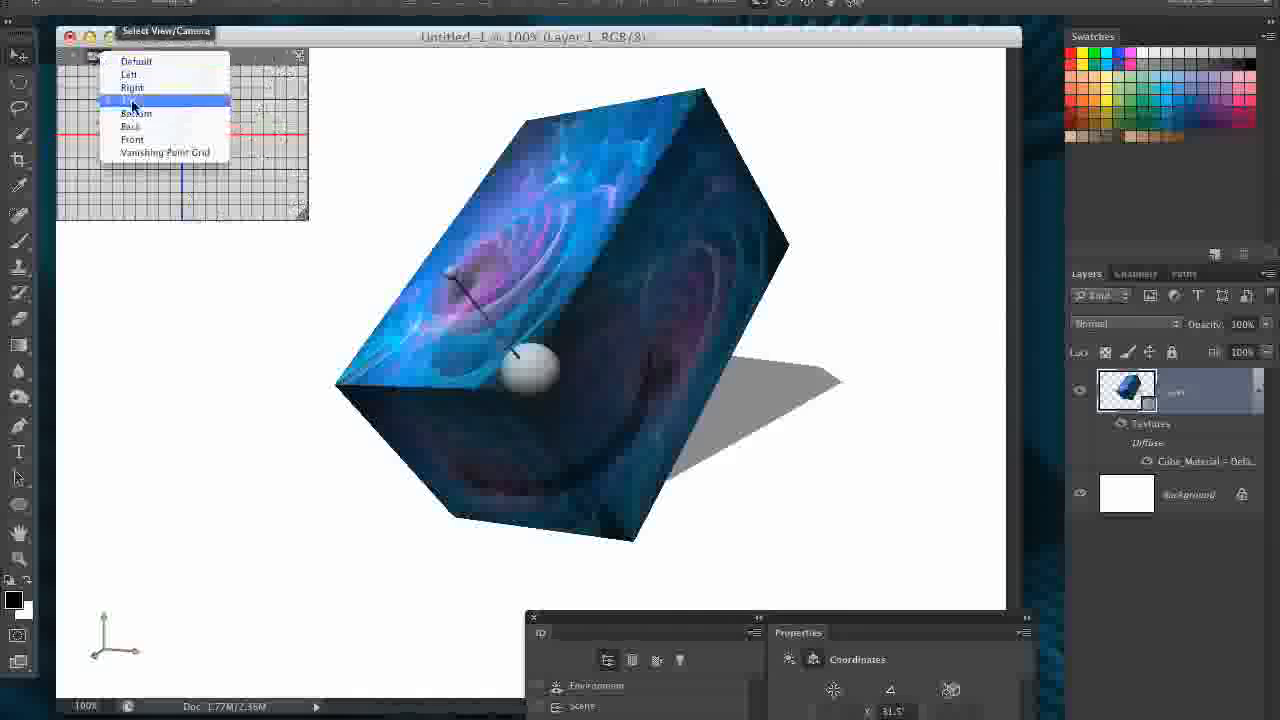
{"action": "left_click", "coordinate": [132, 87]}
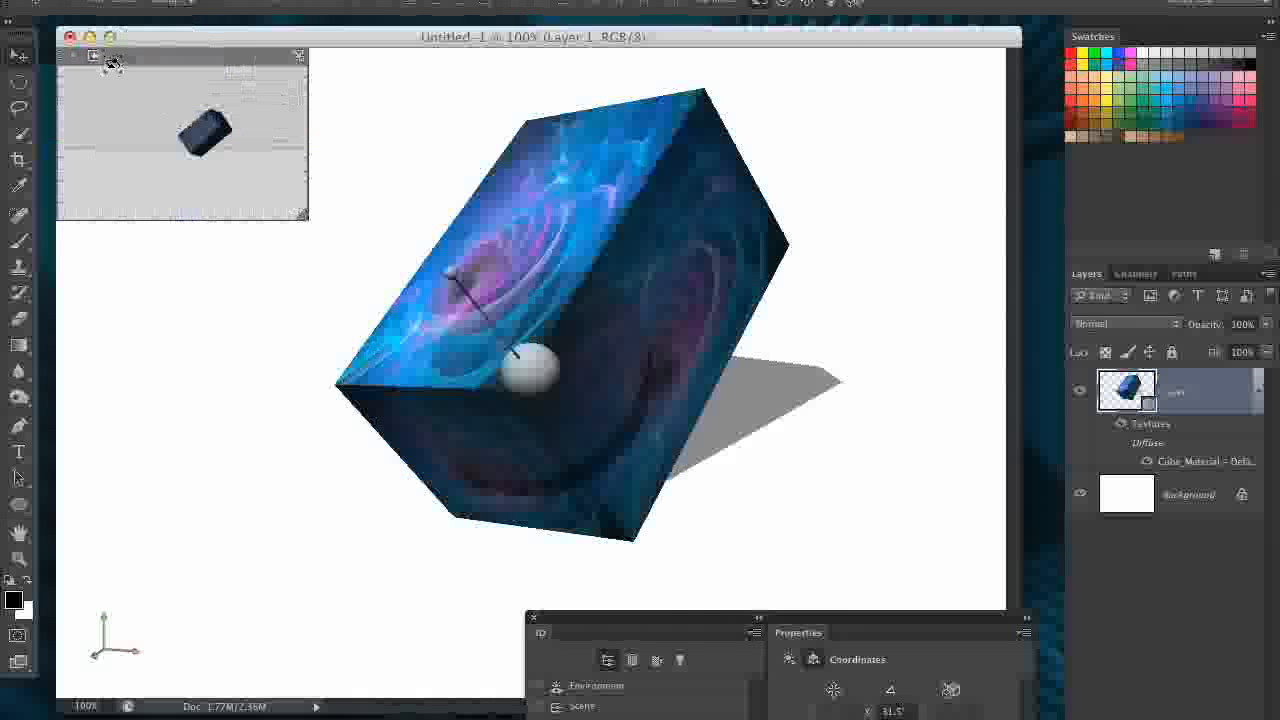
- Rotate Infinite Light 1 to about 56° on X and -41° on Z, and move the 3D and Properties panels back over the document
{"action": "mouse_move", "coordinate": [785, 350]}
{"action": "left_mouse_down"}
{"action": "mouse_move", "coordinate": [732, 389]}
{"action": "mouse_move", "coordinate": [627, 414]}
{"action": "mouse_move", "coordinate": [780, 286]}
{"action": "left_mouse_up"}
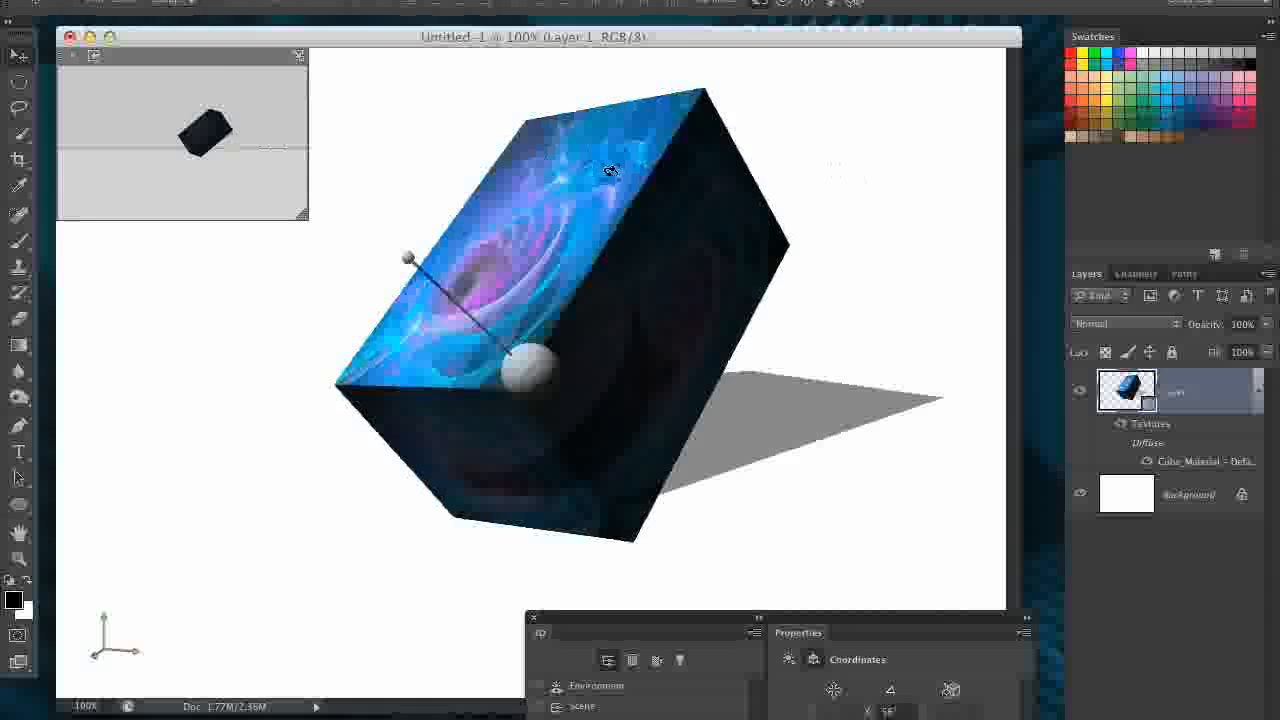
{"action": "left_click_drag", "start_coordinate": [705, 43], "coordinate": [725, 45]}
{"action": "left_click_drag", "start_coordinate": [820, 618], "coordinate": [856, 207]}
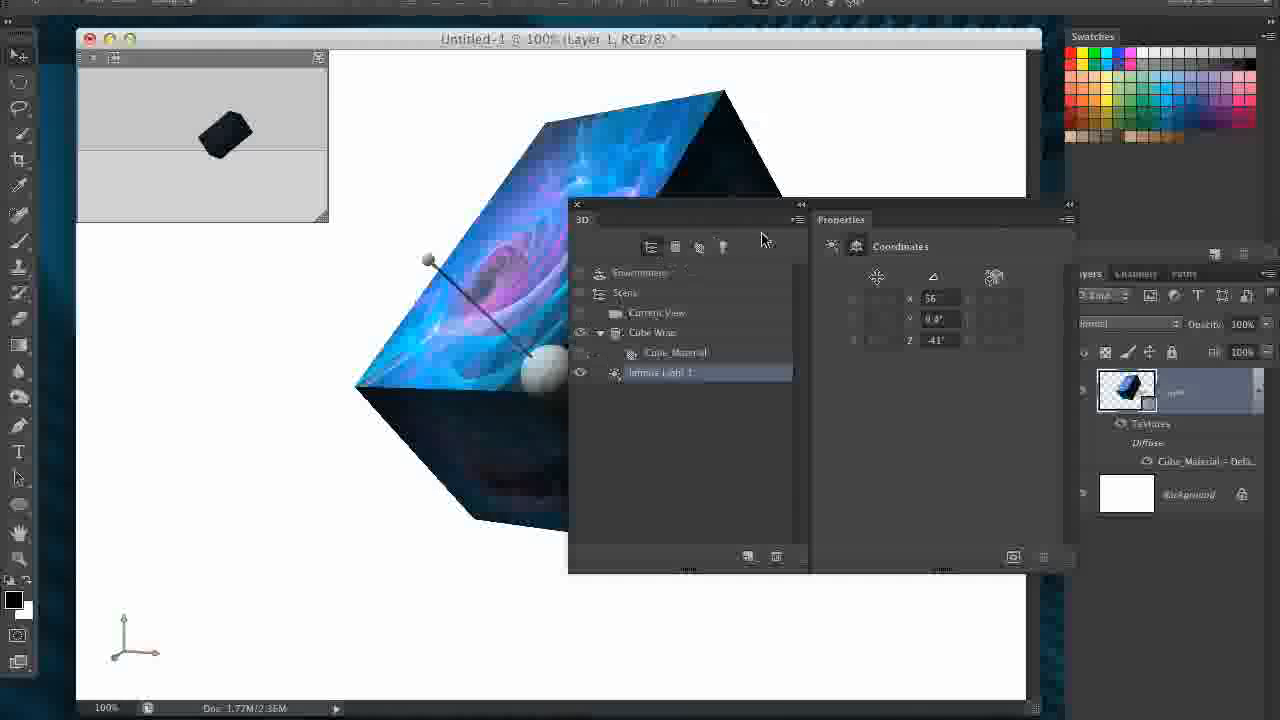
{"action": "left_click_drag", "start_coordinate": [870, 212], "coordinate": [782, 253]}
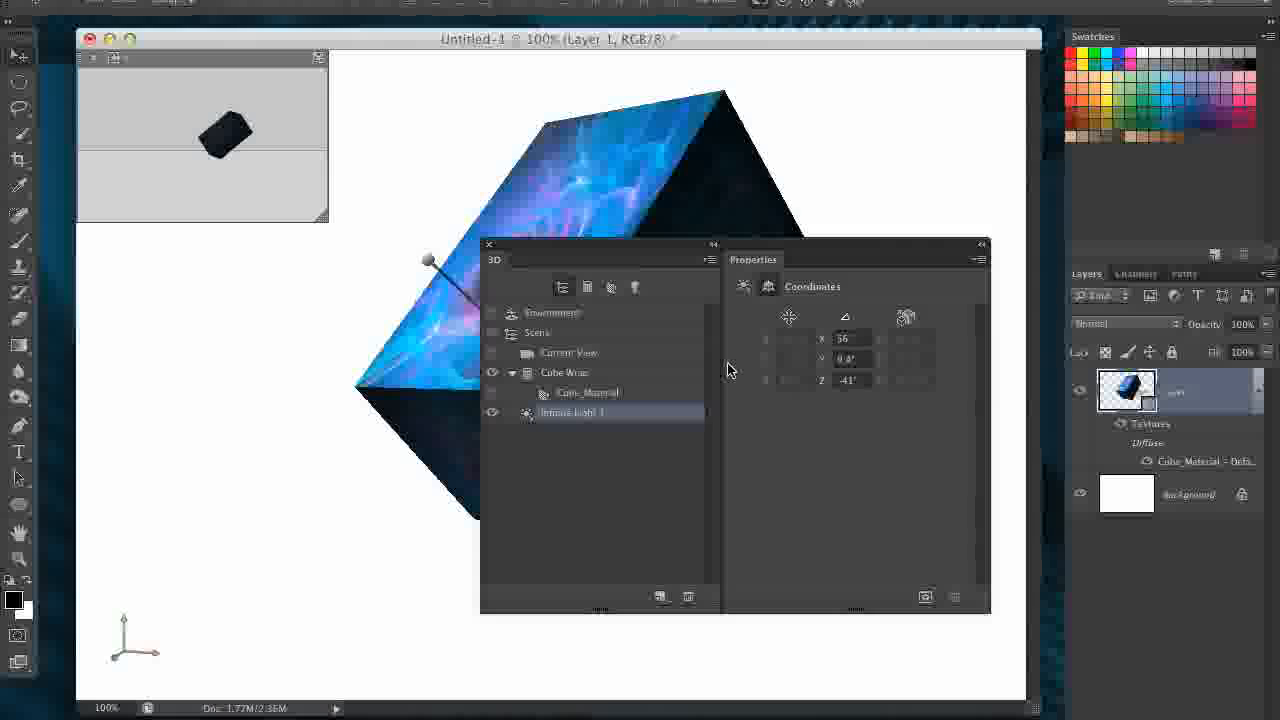
{"action": "left_click_drag", "start_coordinate": [800, 245], "coordinate": [800, 257]}
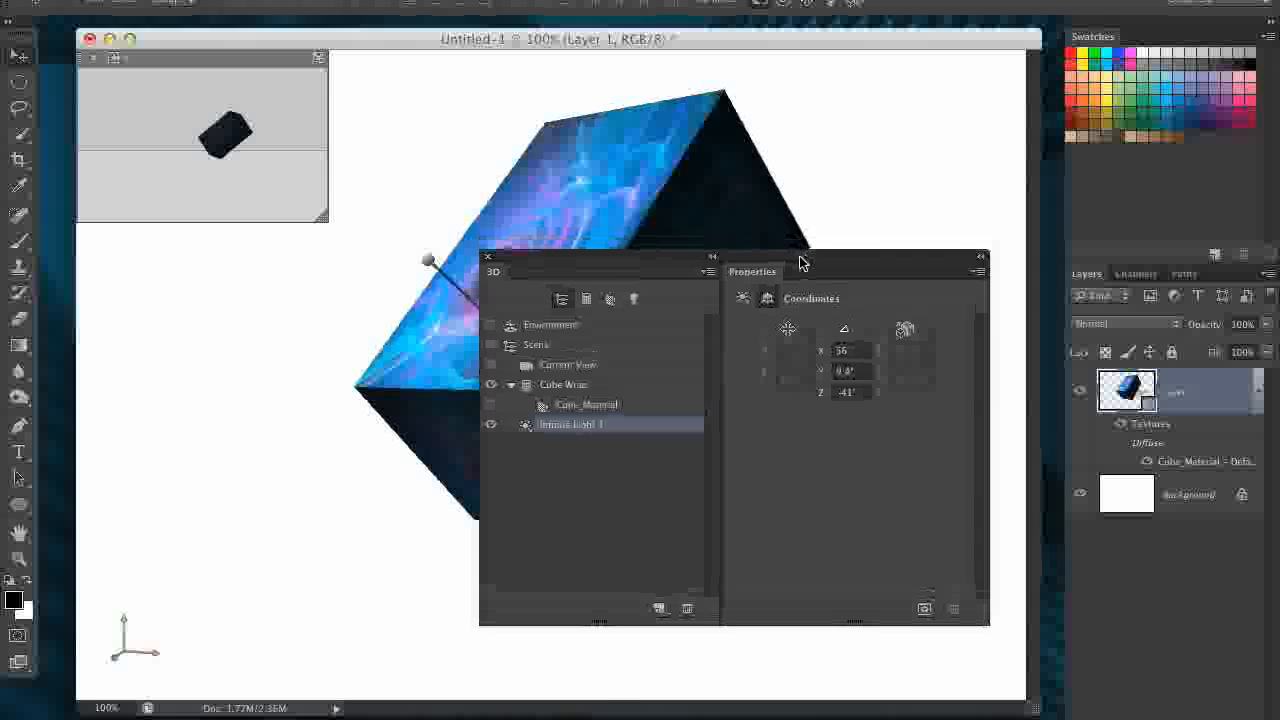